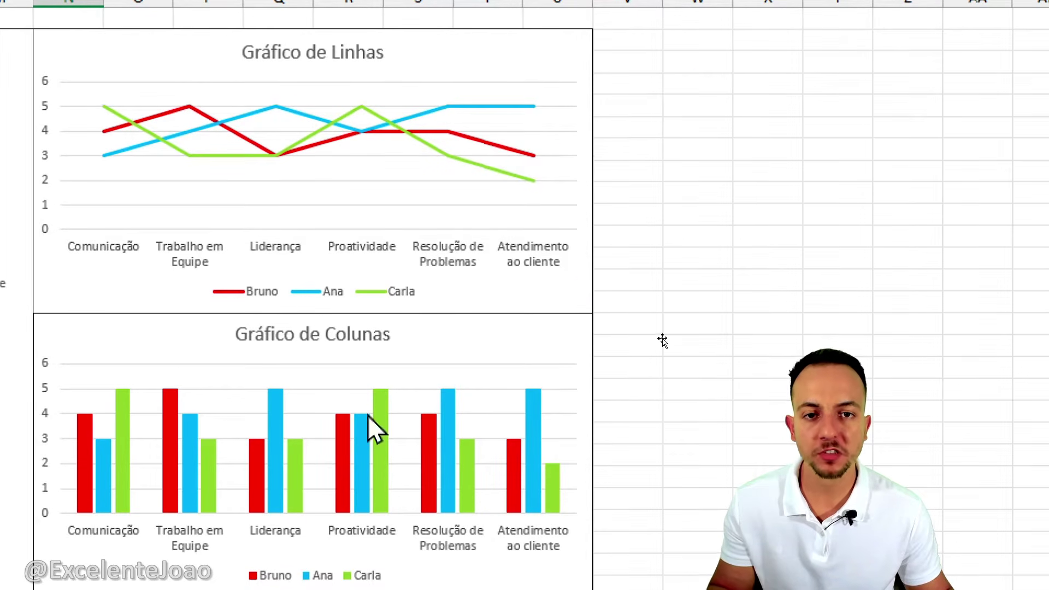
- Look through the Comparações and Análise de Desempenho worksheets and return to Avaliação de Desempenho
{"action": "scroll", "coordinate": [129, 410], "scroll_direction": "left", "scroll_amount": 6}
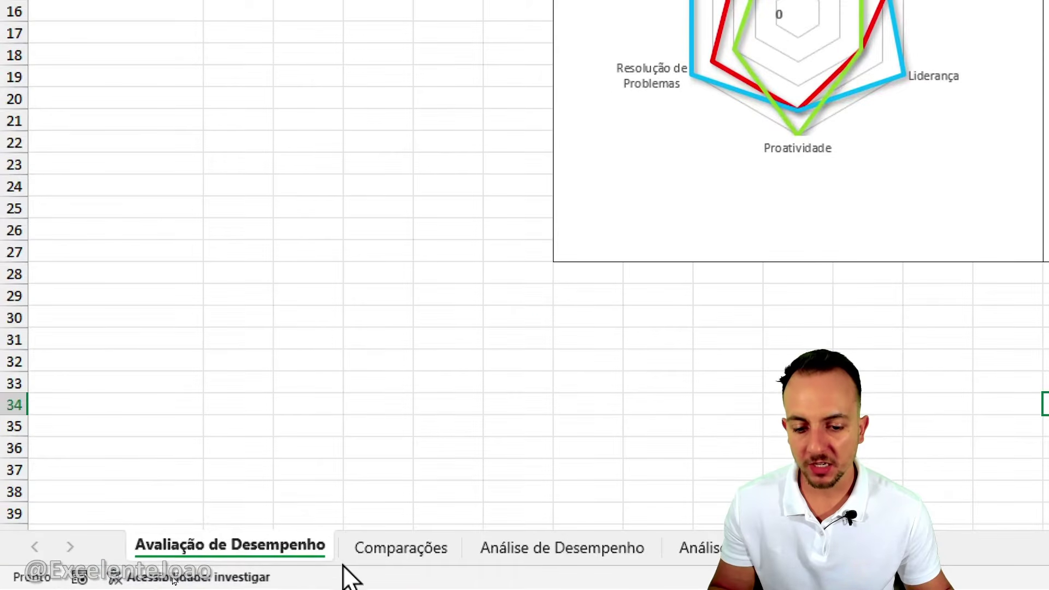
{"action": "left_click", "coordinate": [365, 556]}
{"action": "left_click", "coordinate": [484, 550]}
{"action": "left_click", "coordinate": [692, 548]}
{"action": "left_click", "coordinate": [553, 547]}
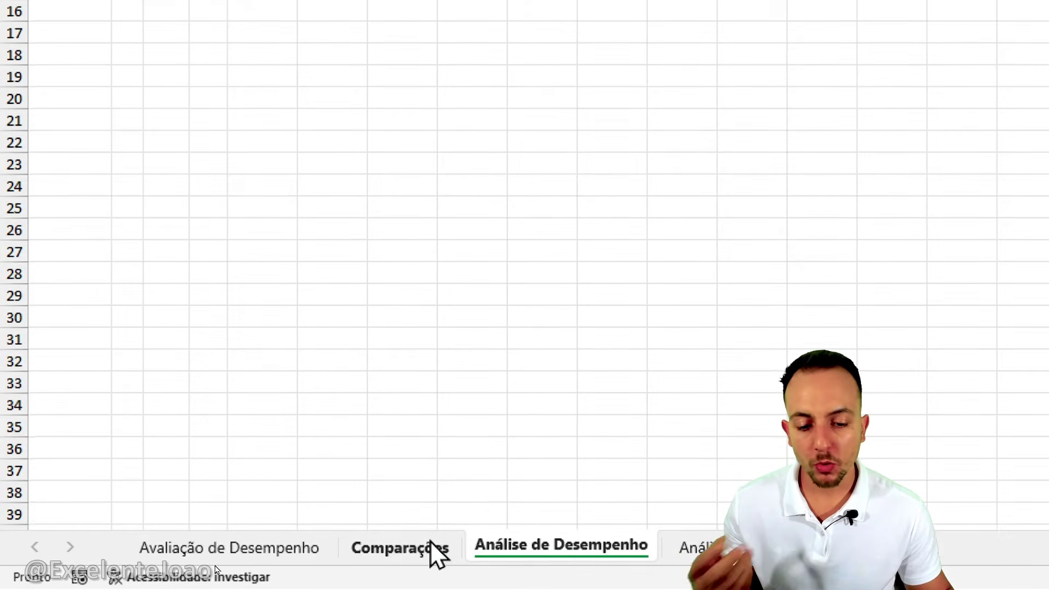
{"action": "left_click", "coordinate": [435, 551]}
{"action": "left_click", "coordinate": [300, 549]}
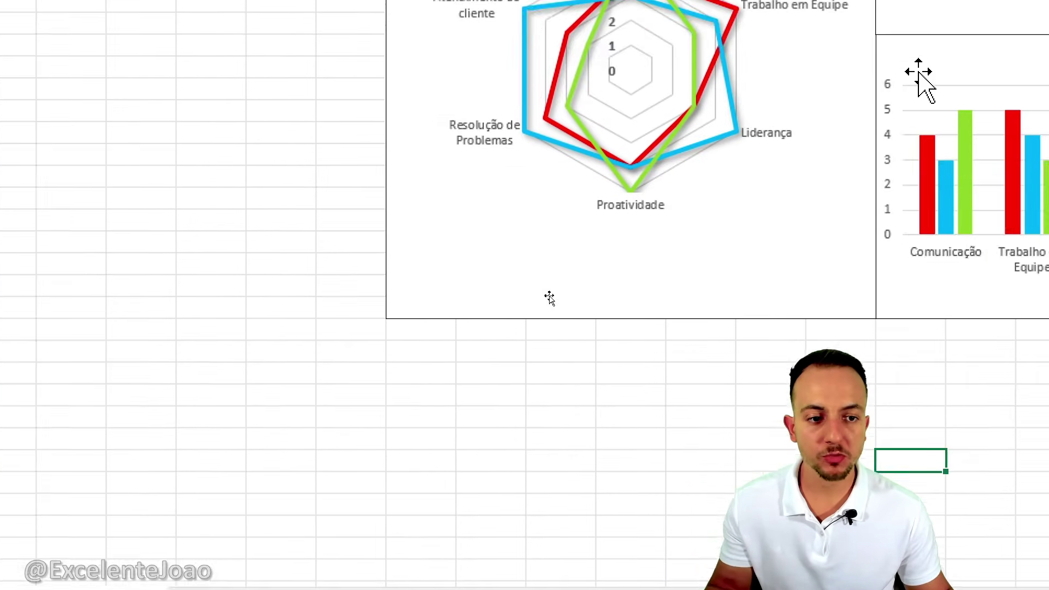
- Circle the radar chart and point an arrow at it with freehand annotations, then clear them
{"action": "mouse_move", "coordinate": [557, 120]}
{"action": "left_mouse_down"}
{"action": "mouse_move", "coordinate": [267, 478]}
{"action": "mouse_move", "coordinate": [530, 102]}
{"action": "left_mouse_up"}
{"action": "left_click_drag", "start_coordinate": [525, 187], "coordinate": [780, 66]}
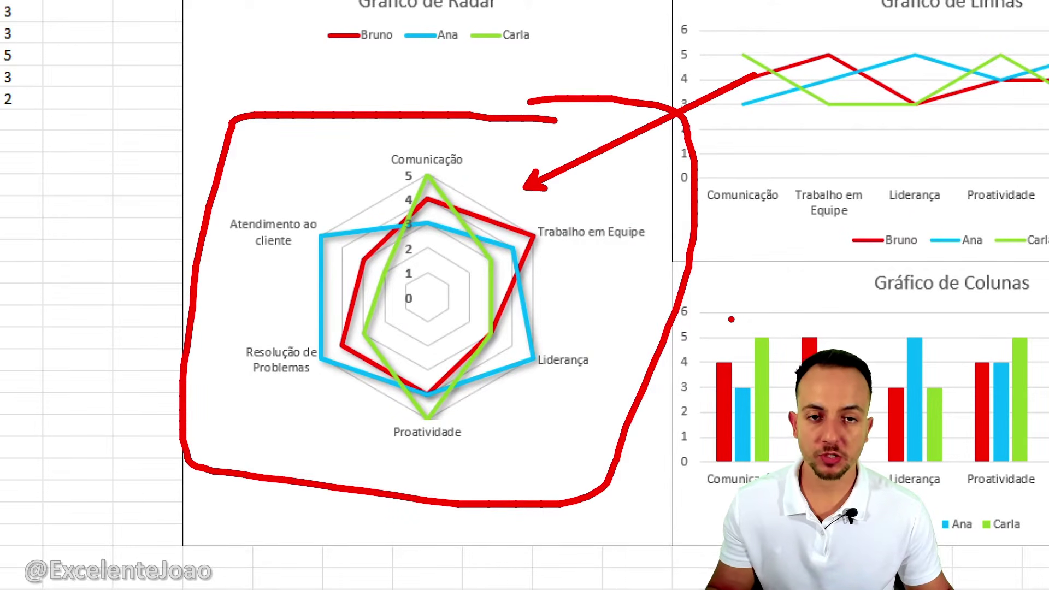
{"action": "key", "text": "Escape"}
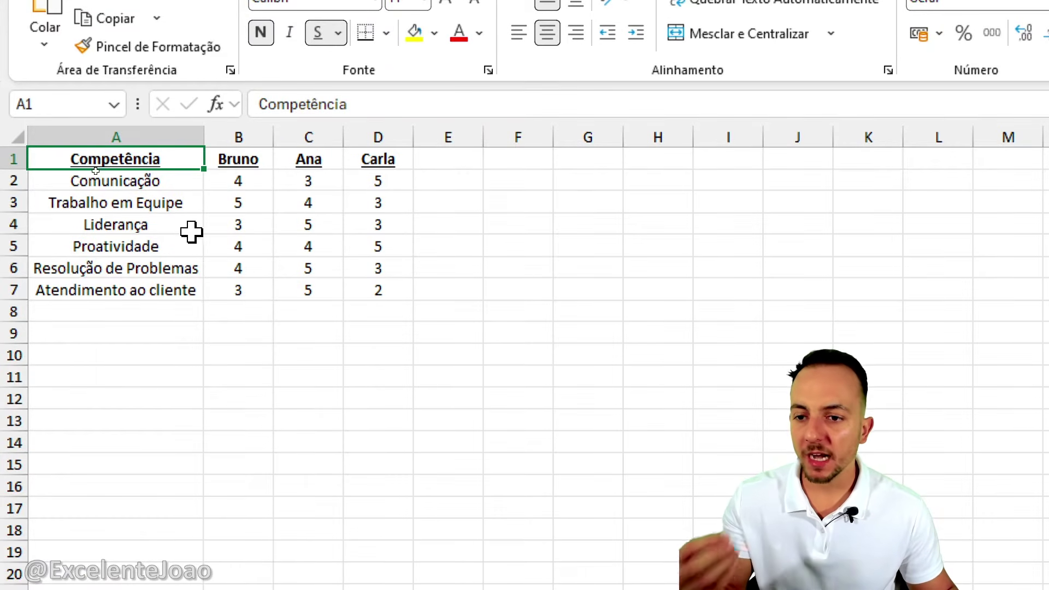
- Review the competencies listed in column A and the three employees' score columns B to D
{"action": "left_click", "coordinate": [176, 186]}
{"action": "left_click", "coordinate": [178, 204]}
{"action": "left_click", "coordinate": [167, 224]}
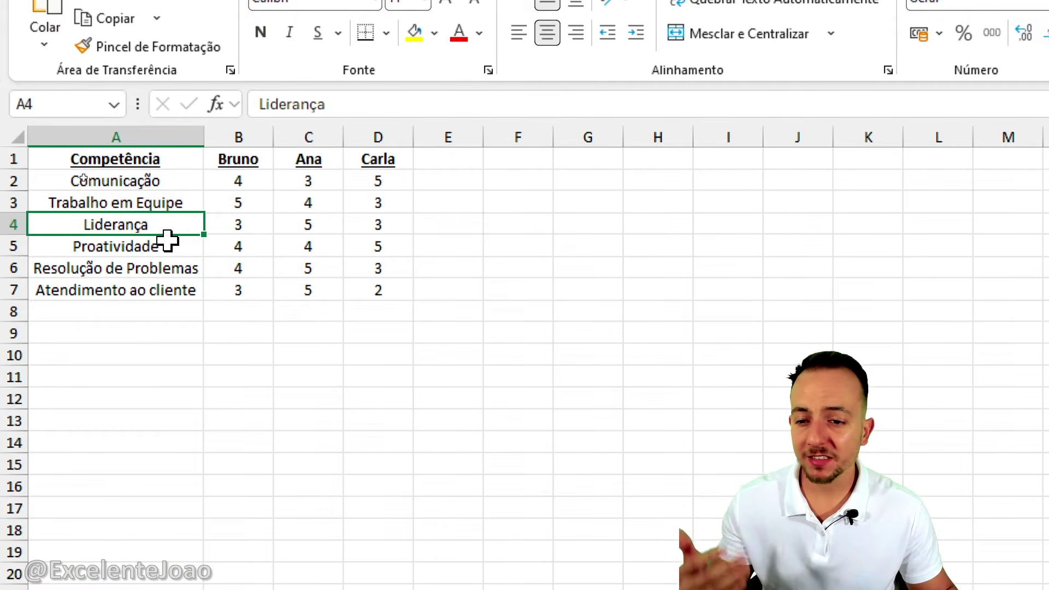
{"action": "left_click", "coordinate": [169, 246]}
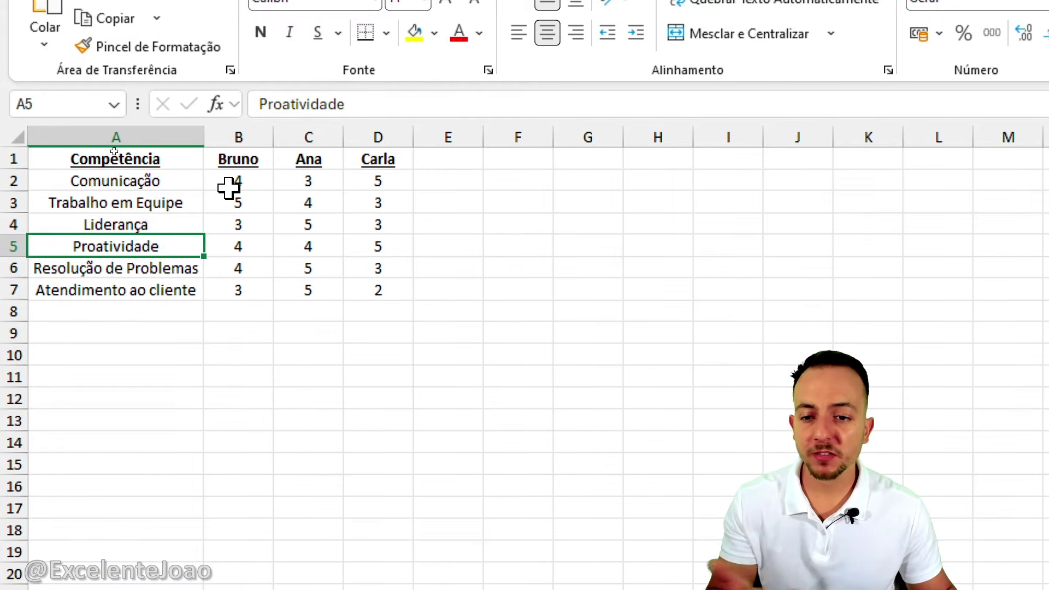
{"action": "left_click", "coordinate": [246, 133]}
{"action": "left_click", "coordinate": [300, 134]}
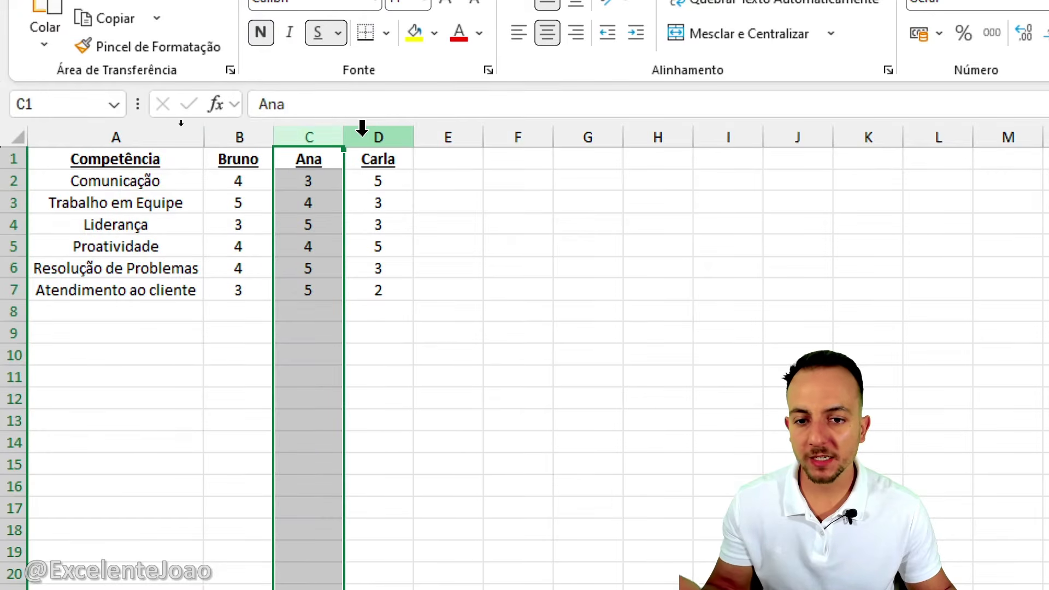
{"action": "left_click", "coordinate": [362, 130]}
- Insert a basic radar chart from the competency score table in A1:D7
{"action": "left_click", "coordinate": [194, 164]}
{"action": "left_click_drag", "start_coordinate": [196, 165], "coordinate": [375, 298]}
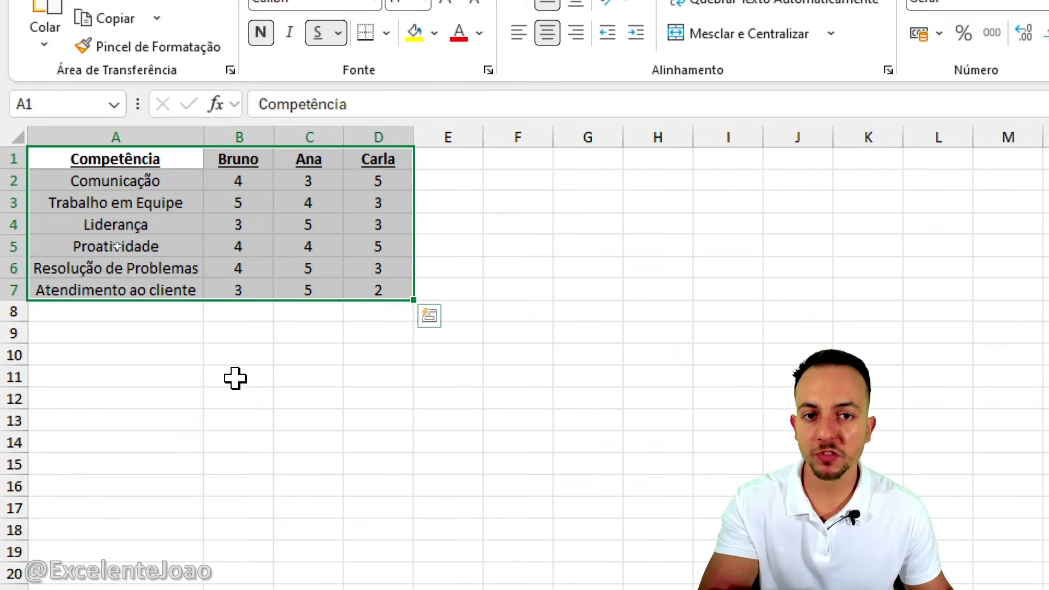
{"action": "left_click_drag", "start_coordinate": [176, 163], "coordinate": [366, 280]}
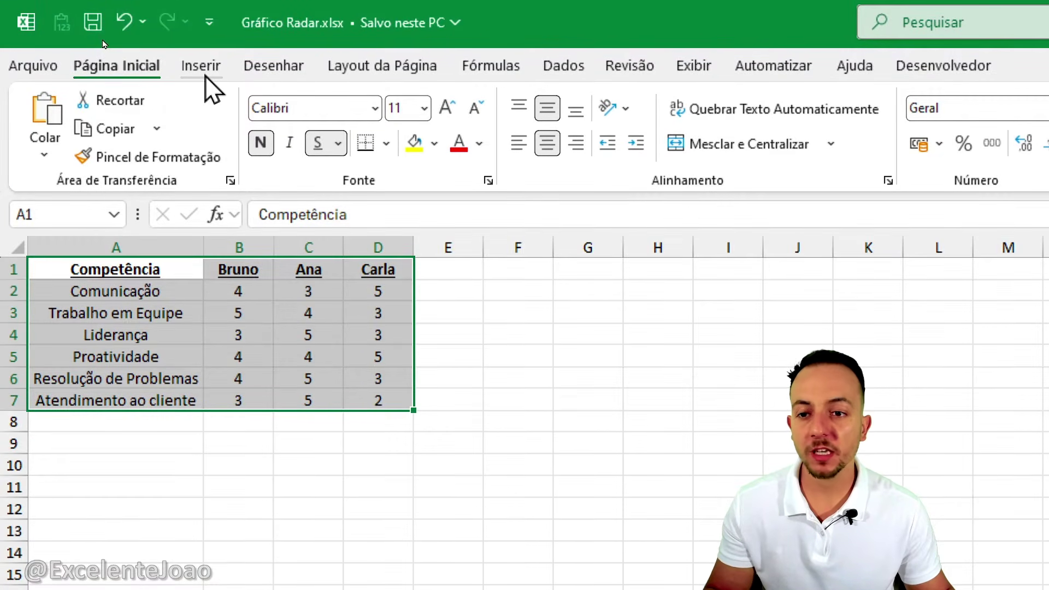
{"action": "left_click", "coordinate": [206, 77]}
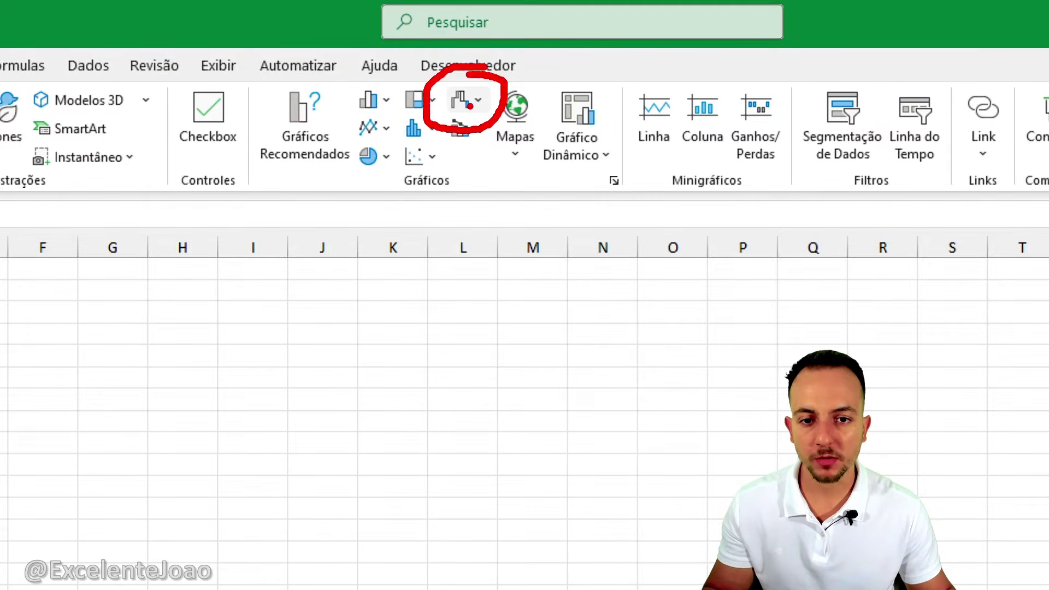
{"action": "left_click", "coordinate": [461, 100]}
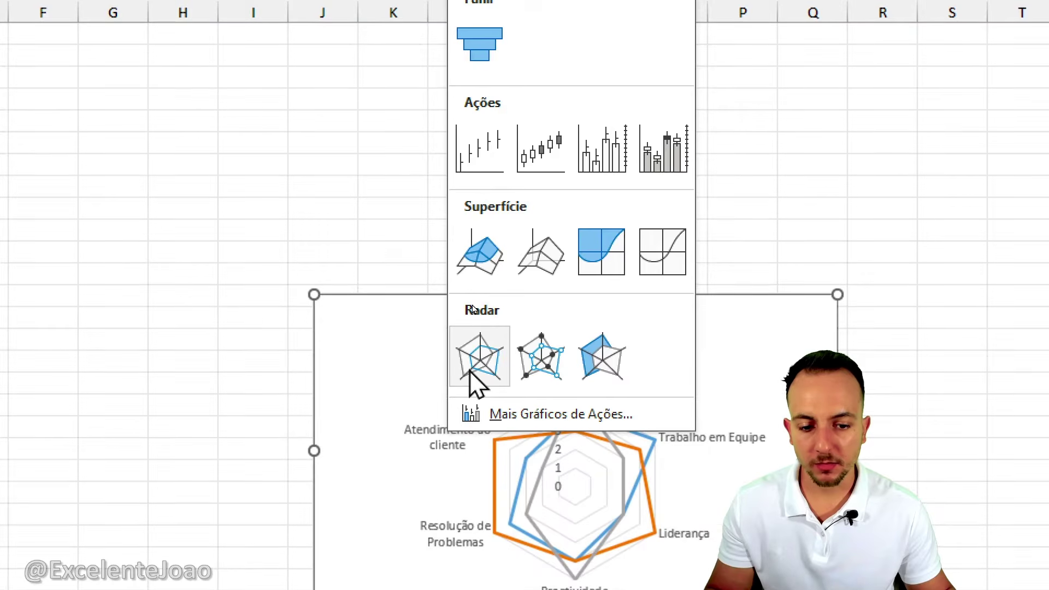
{"action": "left_click", "coordinate": [470, 372]}
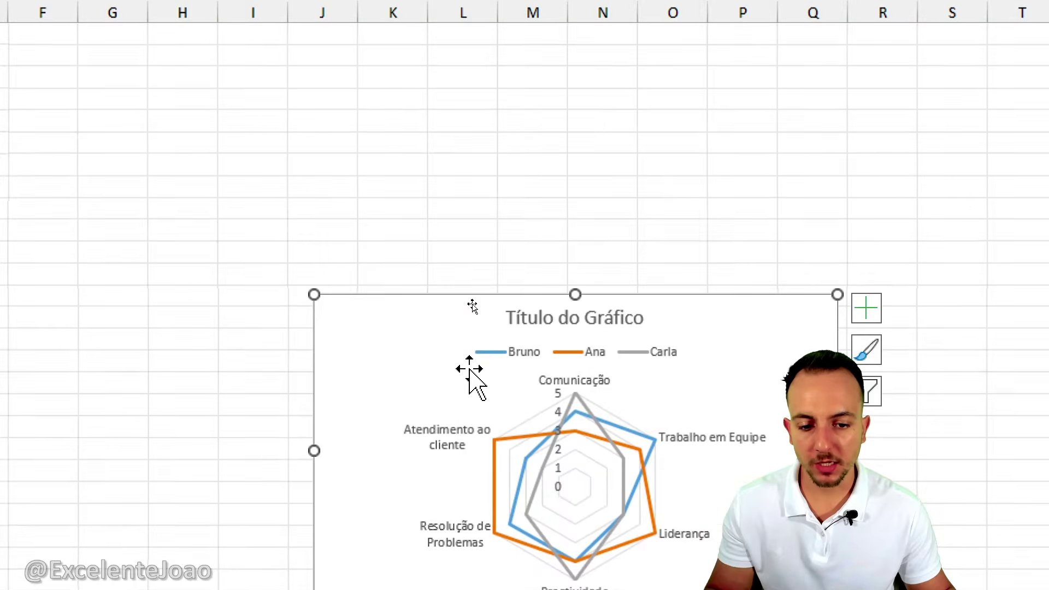
- Place the radar chart beside the score table without its title and stretch it taller
{"action": "left_click_drag", "start_coordinate": [352, 295], "coordinate": [335, 45]}
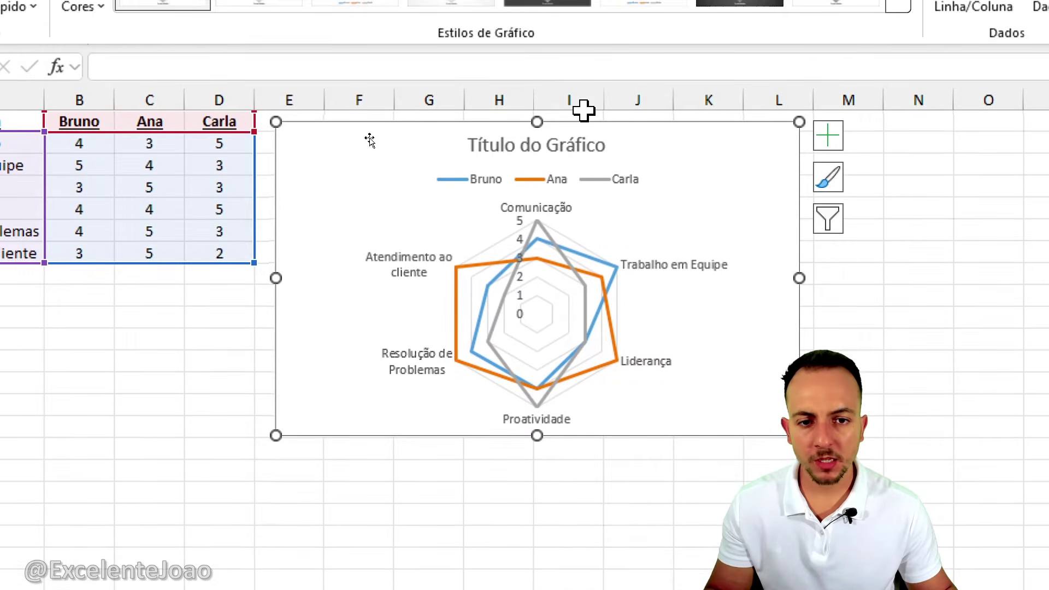
{"action": "left_click", "coordinate": [550, 159]}
{"action": "key", "text": "Delete"}
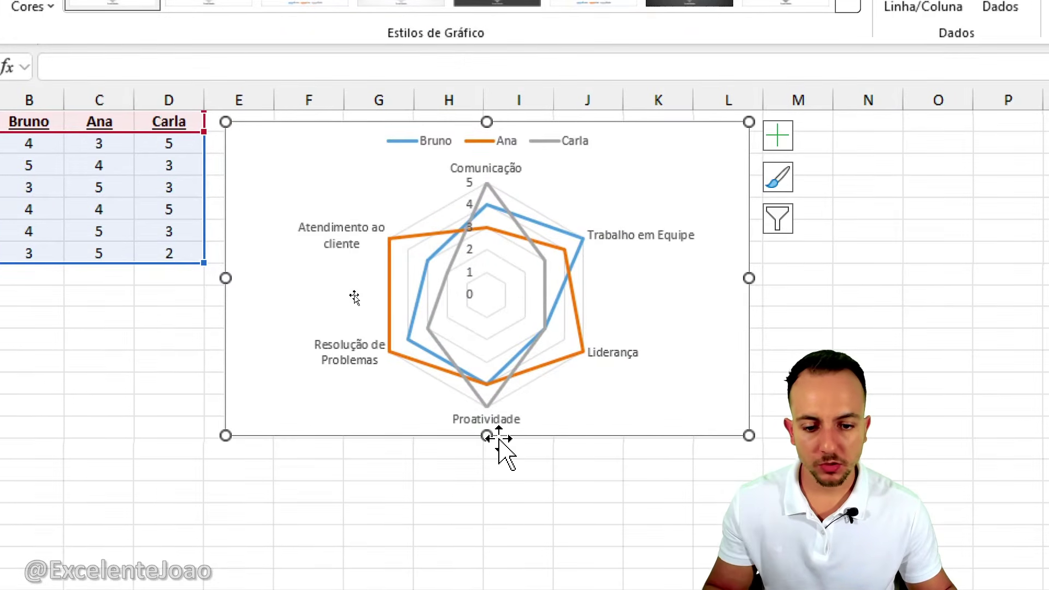
{"action": "left_click_drag", "start_coordinate": [530, 435], "coordinate": [531, 562]}
{"action": "left_click_drag", "start_coordinate": [488, 514], "coordinate": [486, 531]}
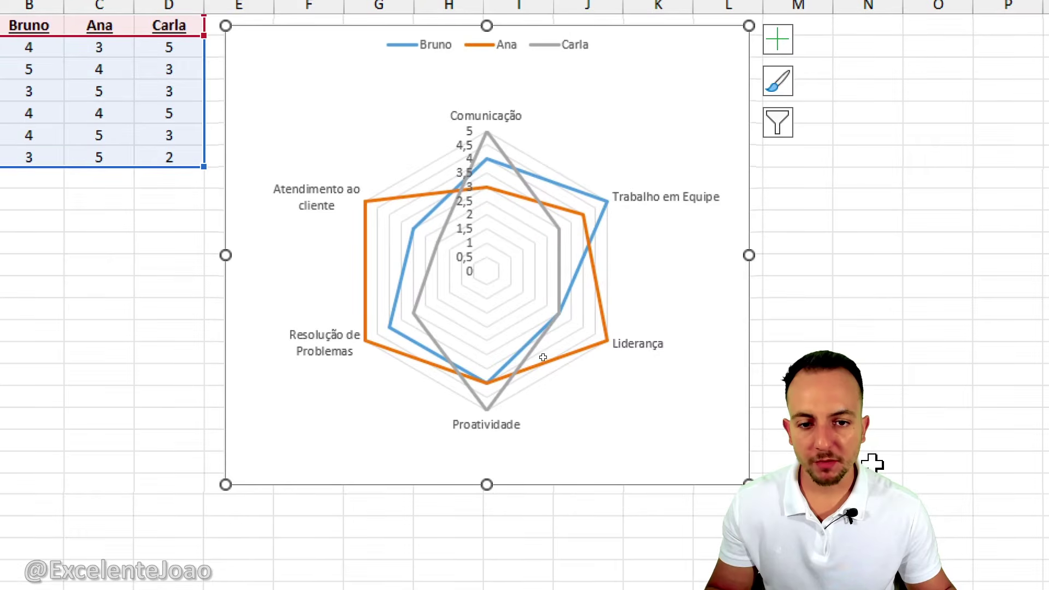
{"action": "left_click", "coordinate": [777, 40]}
{"action": "left_click", "coordinate": [778, 80]}
{"action": "key", "text": "Escape"}
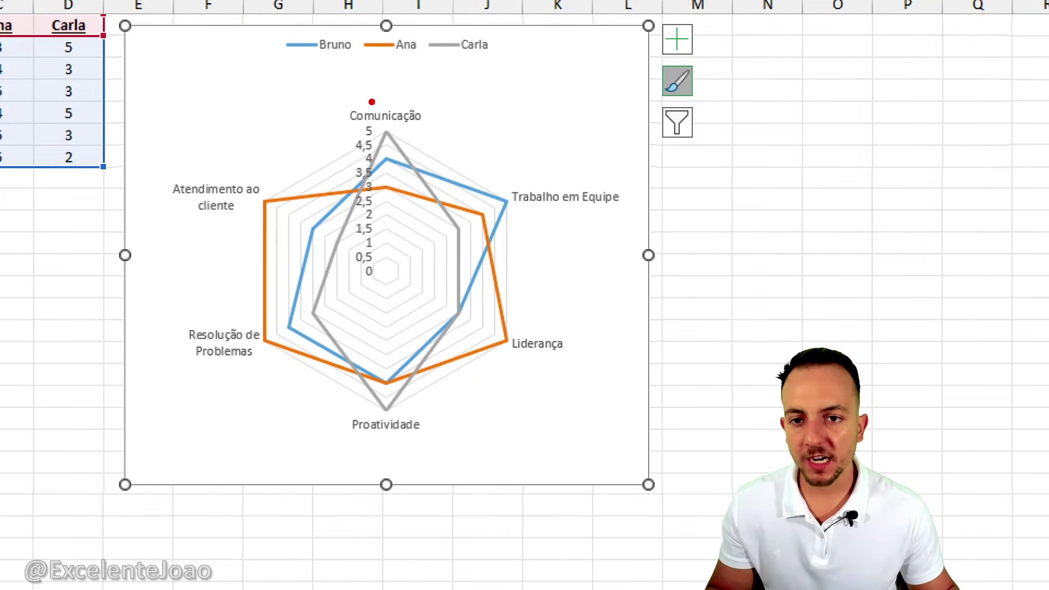
- Mark the radar chart's legend, its six competency axes and its center with freehand annotations, then clear them
{"action": "left_click_drag", "start_coordinate": [288, 62], "coordinate": [508, 61]}
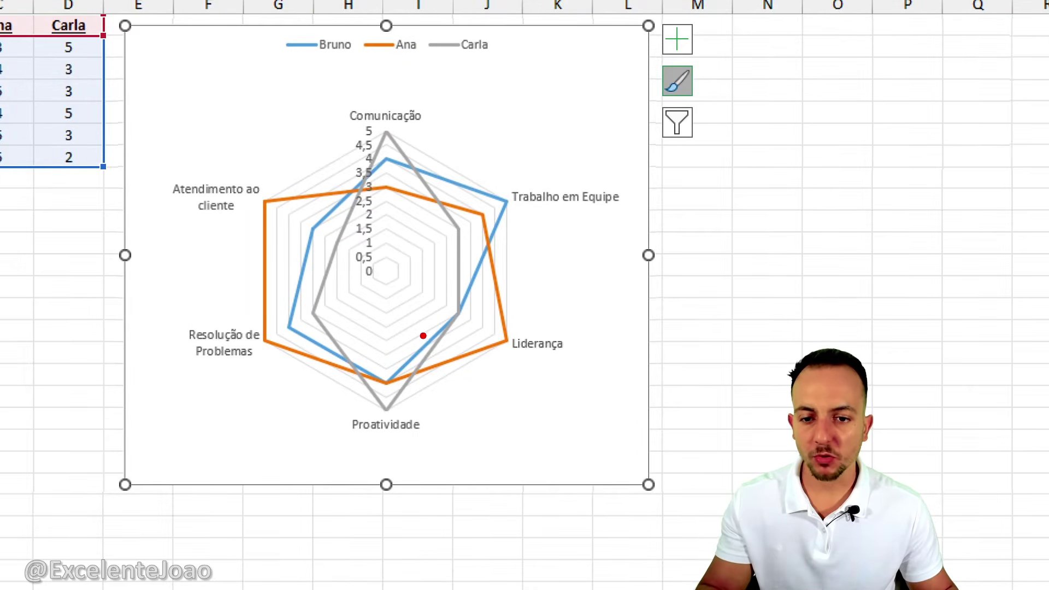
{"action": "left_click_drag", "start_coordinate": [249, 178], "coordinate": [295, 227]}
{"action": "left_click_drag", "start_coordinate": [391, 109], "coordinate": [391, 204]}
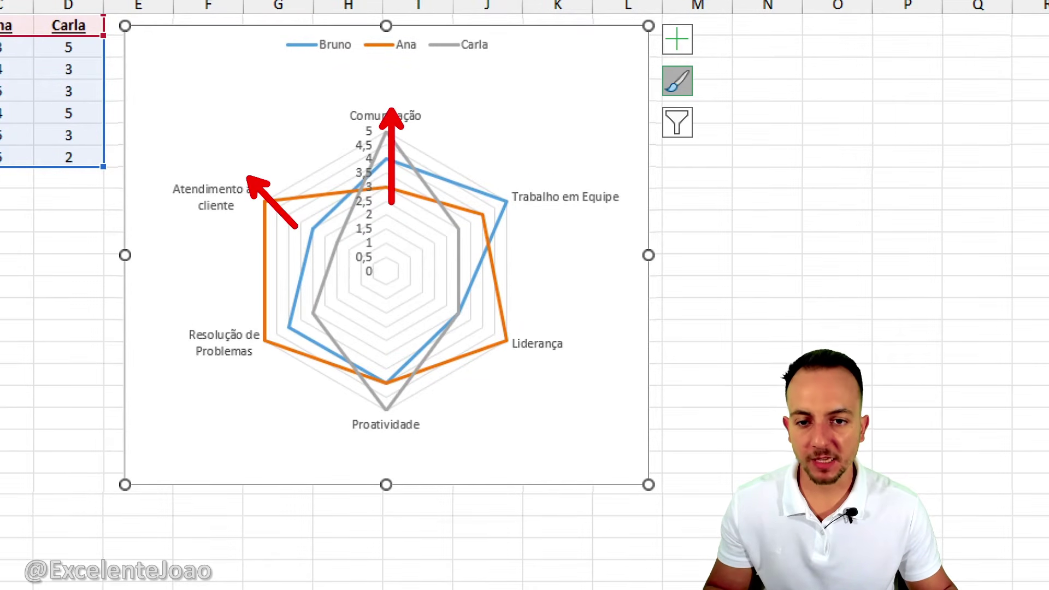
{"action": "left_click_drag", "start_coordinate": [552, 180], "coordinate": [475, 224]}
{"action": "left_click_drag", "start_coordinate": [522, 380], "coordinate": [456, 314]}
{"action": "left_click_drag", "start_coordinate": [391, 437], "coordinate": [391, 340]}
{"action": "left_click_drag", "start_coordinate": [242, 365], "coordinate": [305, 323]}
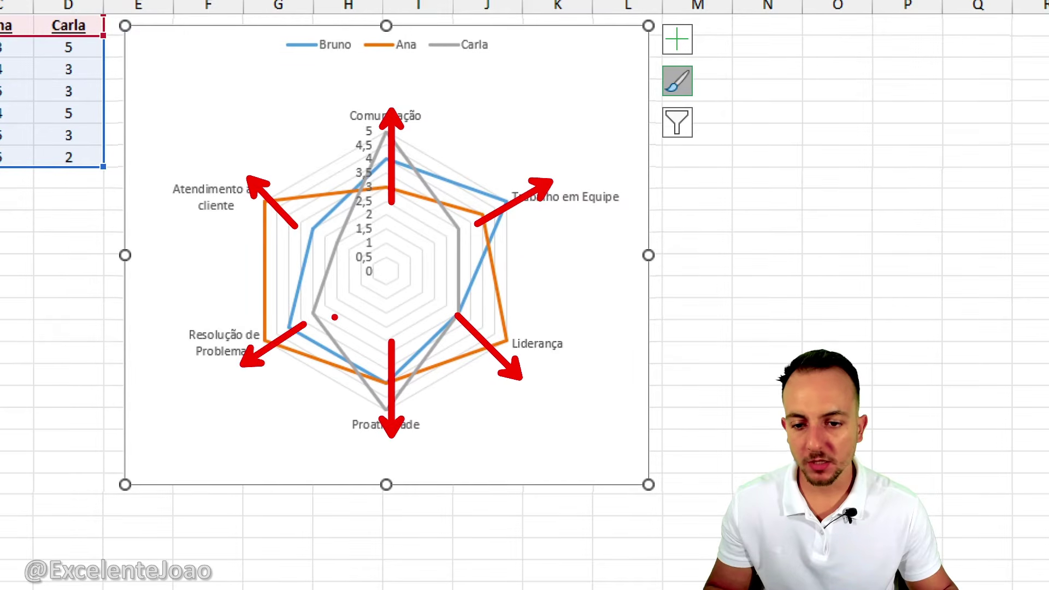
{"action": "mouse_move", "coordinate": [389, 239]}
{"action": "left_mouse_down"}
{"action": "mouse_move", "coordinate": [349, 284]}
{"action": "mouse_move", "coordinate": [419, 253]}
{"action": "mouse_move", "coordinate": [380, 242]}
{"action": "left_mouse_up"}
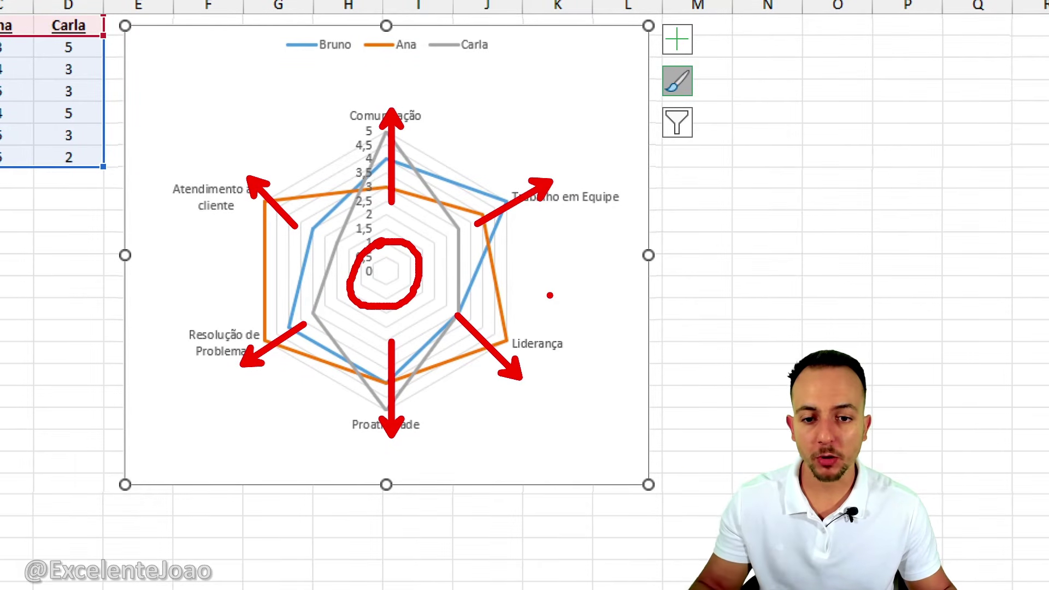
{"action": "key", "text": "Escape"}
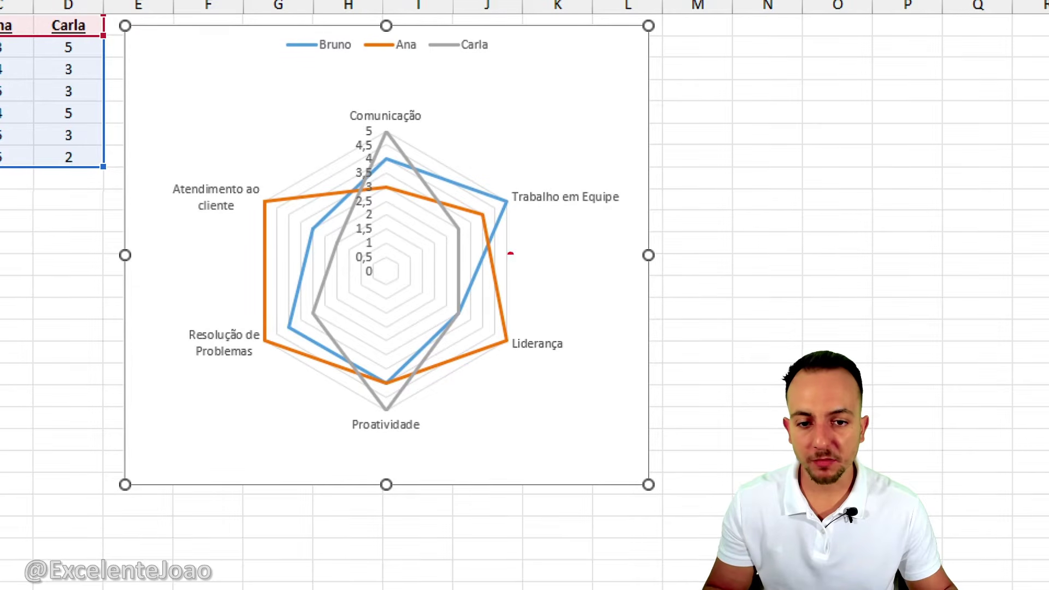
- Mark the Trabalho em Equipe point, trace the orange series and the upper outline of the chart, and remove the annotations
{"action": "mouse_move", "coordinate": [506, 171]}
{"action": "left_mouse_down"}
{"action": "mouse_move", "coordinate": [494, 238]}
{"action": "mouse_move", "coordinate": [490, 174]}
{"action": "left_mouse_up"}
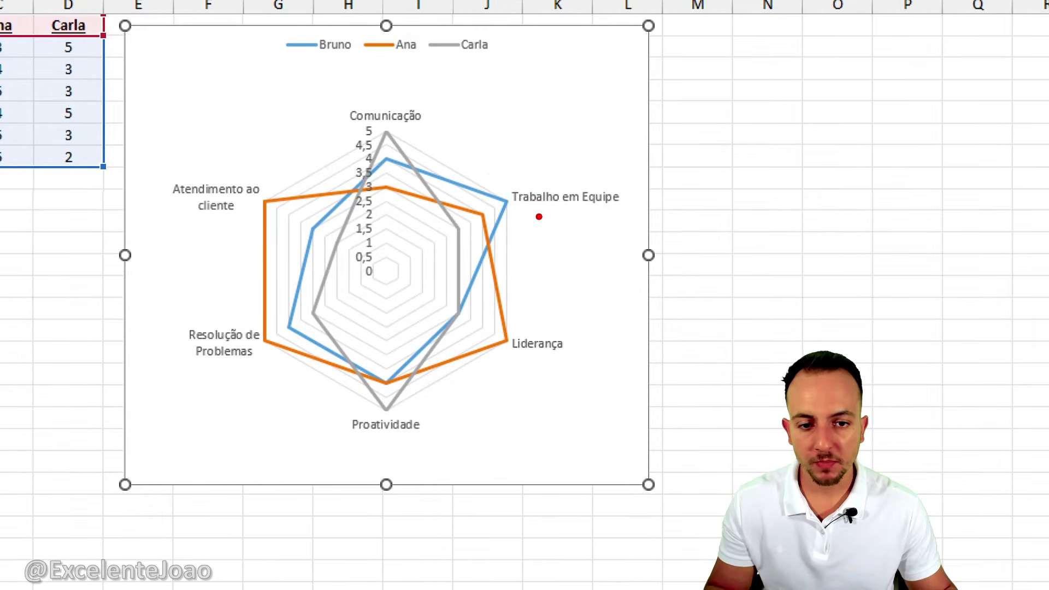
{"action": "left_click_drag", "start_coordinate": [500, 214], "coordinate": [629, 213]}
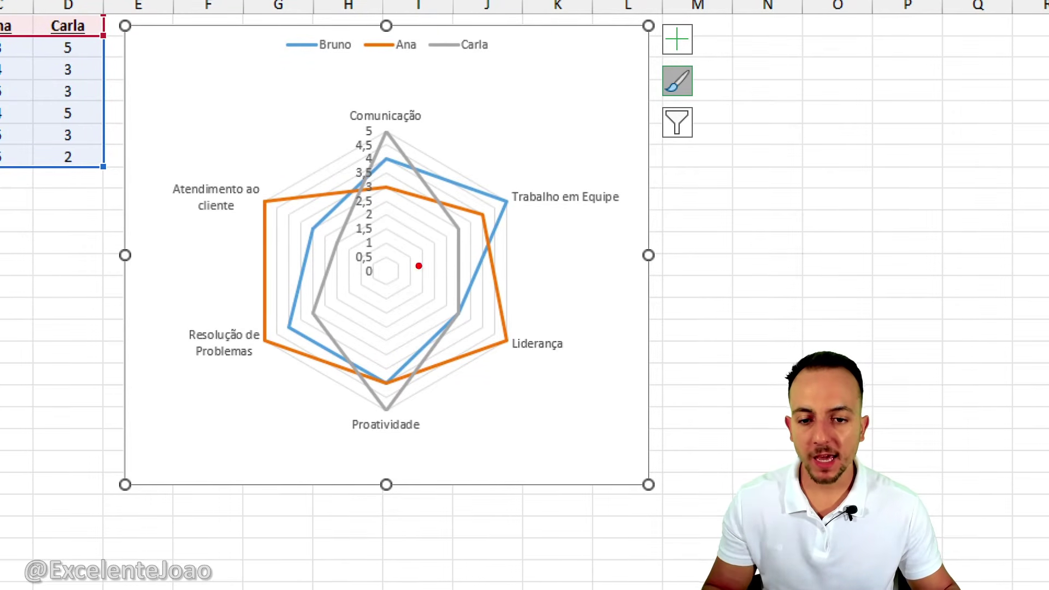
{"action": "left_click_drag", "start_coordinate": [354, 58], "coordinate": [422, 58]}
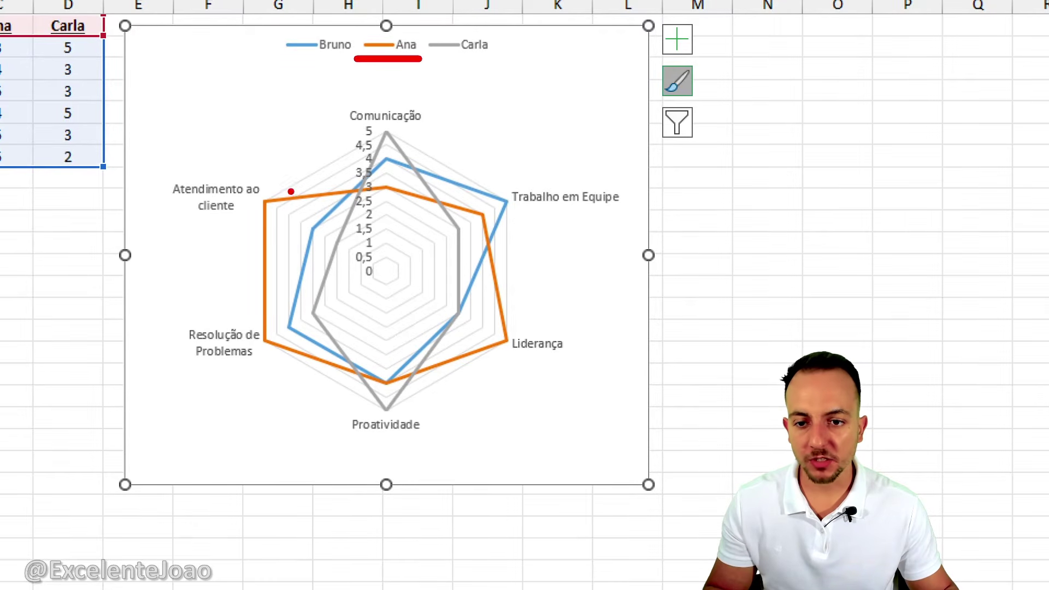
{"action": "mouse_move", "coordinate": [268, 200]}
{"action": "left_mouse_down"}
{"action": "mouse_move", "coordinate": [371, 188]}
{"action": "mouse_move", "coordinate": [482, 213]}
{"action": "mouse_move", "coordinate": [506, 340]}
{"action": "mouse_move", "coordinate": [392, 384]}
{"action": "mouse_move", "coordinate": [318, 370]}
{"action": "mouse_move", "coordinate": [261, 342]}
{"action": "mouse_move", "coordinate": [258, 200]}
{"action": "left_mouse_up"}
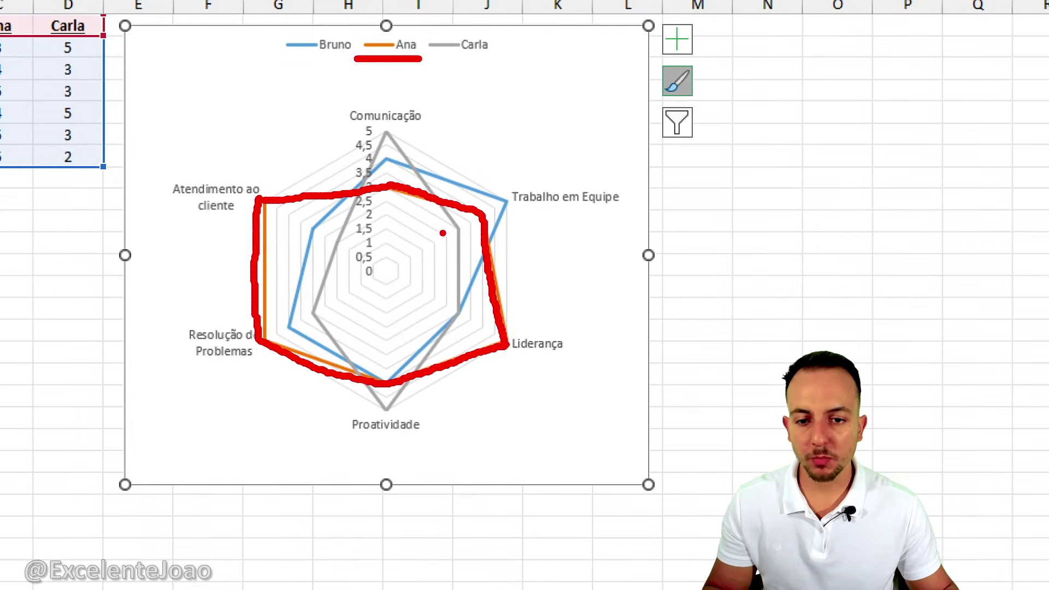
{"action": "key", "text": "ctrl+z"}
{"action": "key", "text": "ctrl+z"}
{"action": "mouse_move", "coordinate": [389, 133]}
{"action": "left_mouse_down"}
{"action": "mouse_move", "coordinate": [340, 239]}
{"action": "mouse_move", "coordinate": [322, 346]}
{"action": "mouse_move", "coordinate": [401, 392]}
{"action": "mouse_move", "coordinate": [461, 281]}
{"action": "mouse_move", "coordinate": [411, 160]}
{"action": "mouse_move", "coordinate": [391, 153]}
{"action": "mouse_move", "coordinate": [288, 286]}
{"action": "mouse_move", "coordinate": [330, 353]}
{"action": "mouse_move", "coordinate": [413, 360]}
{"action": "mouse_move", "coordinate": [505, 208]}
{"action": "left_mouse_up"}
{"action": "key", "text": "ctrl+z"}
{"action": "key", "text": "ctrl+z"}
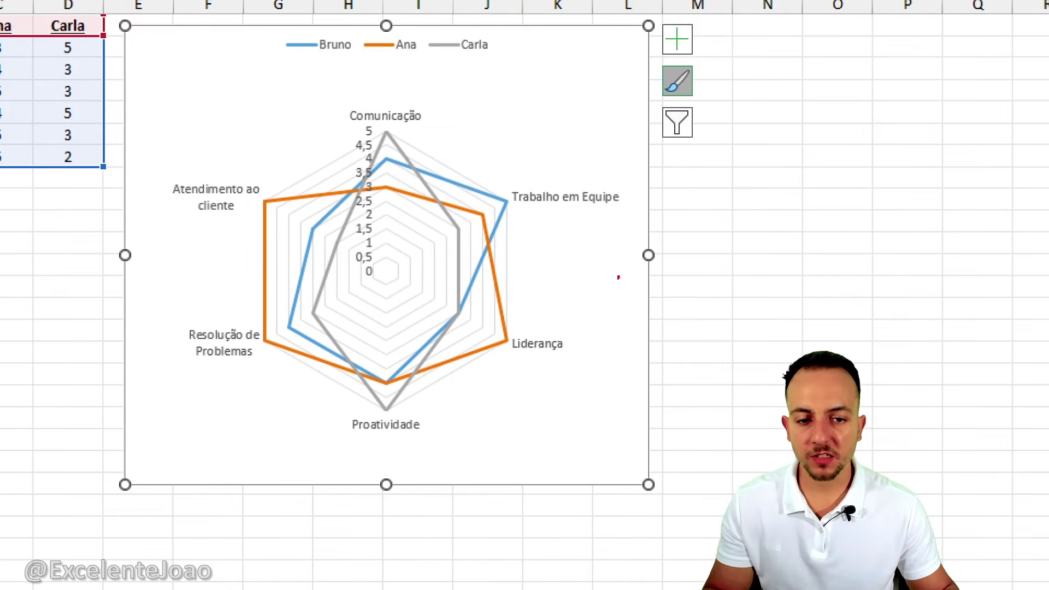
- Mark the Trabalho em Equipe, Comunicação and Atendimento ao cliente points with lines, undo the strokes and leave annotation mode
{"action": "left_click_drag", "start_coordinate": [496, 217], "coordinate": [675, 239]}
{"action": "left_click_drag", "start_coordinate": [372, 140], "coordinate": [504, 138]}
{"action": "left_click_drag", "start_coordinate": [188, 243], "coordinate": [321, 225]}
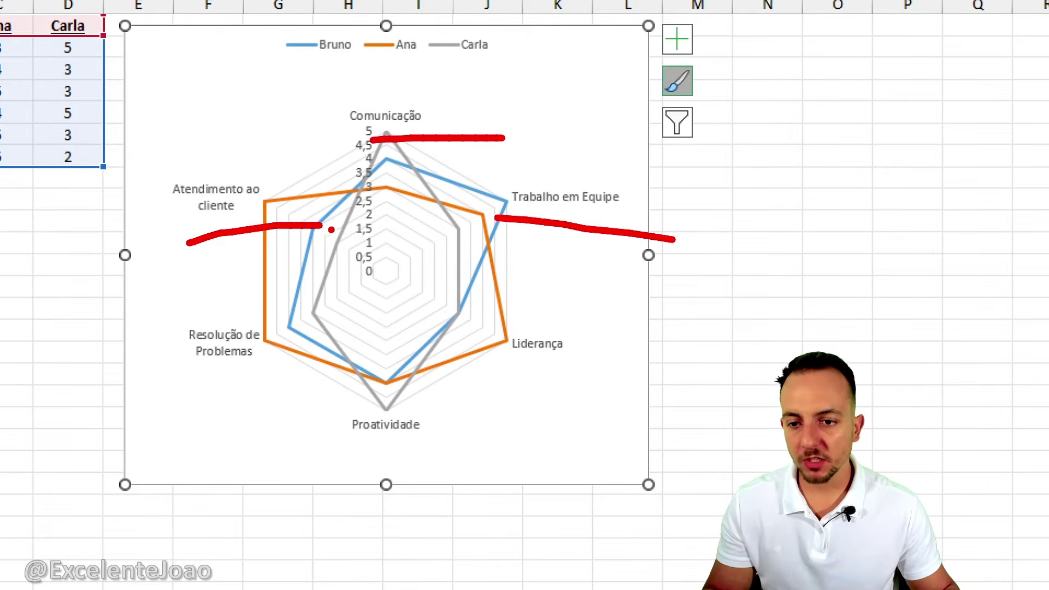
{"action": "key", "text": "ctrl+z"}
{"action": "key", "text": "ctrl+z"}
{"action": "key", "text": "ctrl+z"}
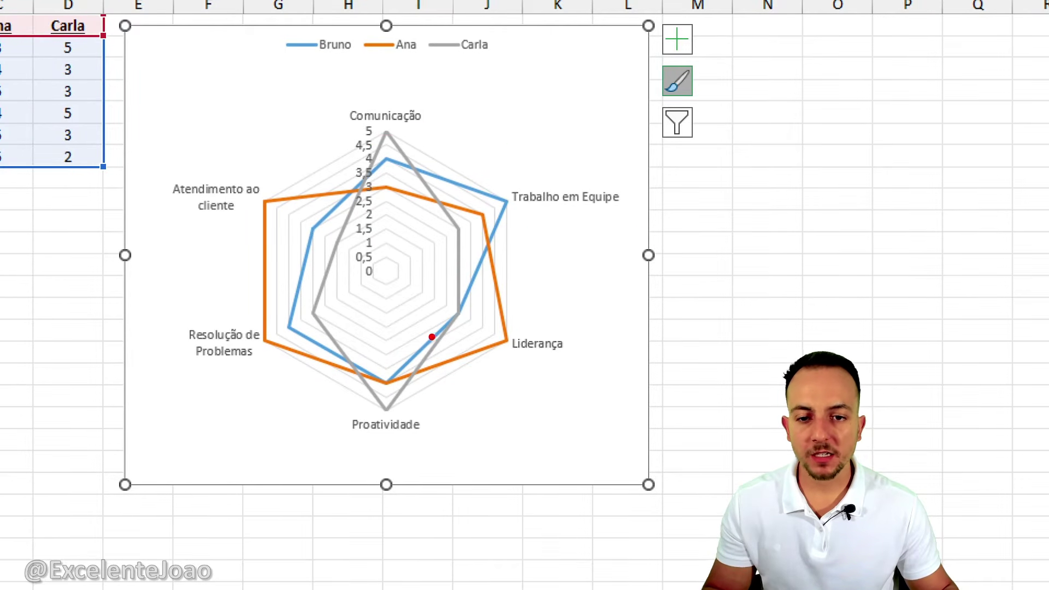
{"action": "key", "text": "Escape"}
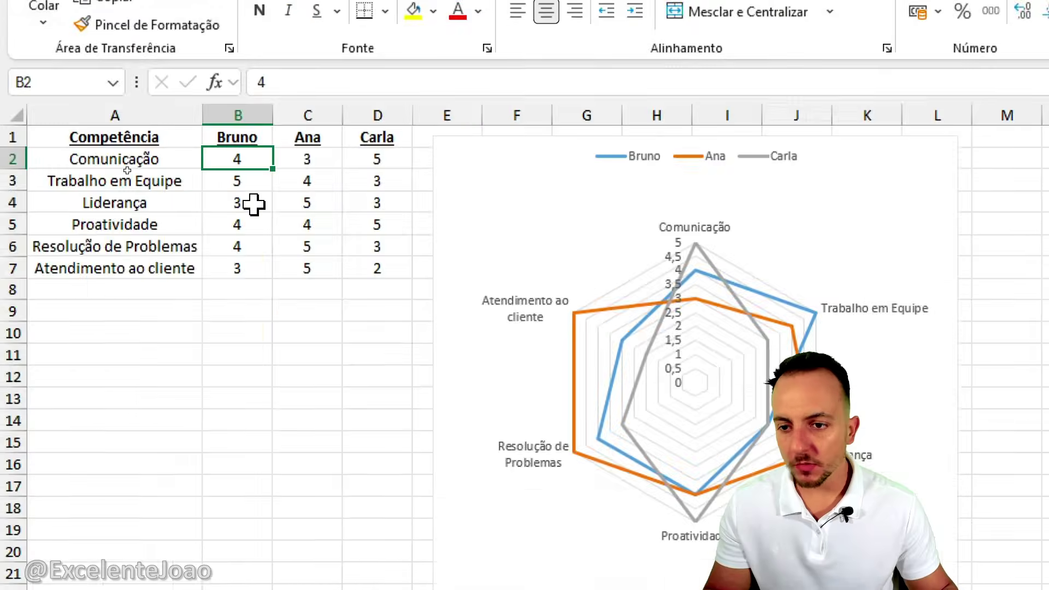
- Set the Liderança score of the first employee in B4 to 0
{"action": "left_click", "coordinate": [253, 203]}
{"action": "left_click_drag", "start_coordinate": [75, 212], "coordinate": [149, 176]}
{"action": "left_click_drag", "start_coordinate": [263, 186], "coordinate": [221, 193]}
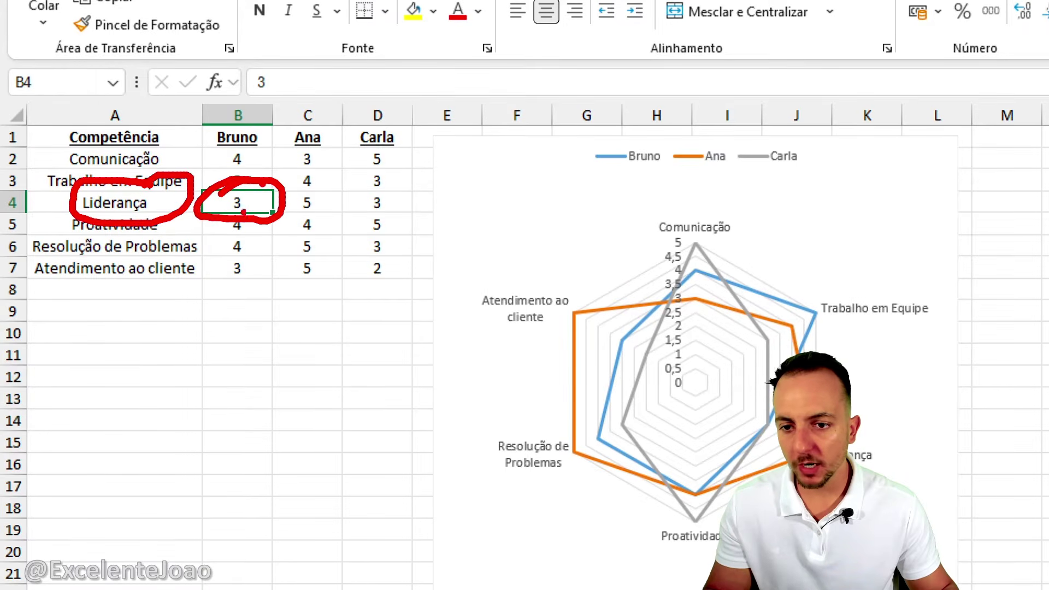
{"action": "key", "text": "Escape"}
{"action": "type", "text": "0"}
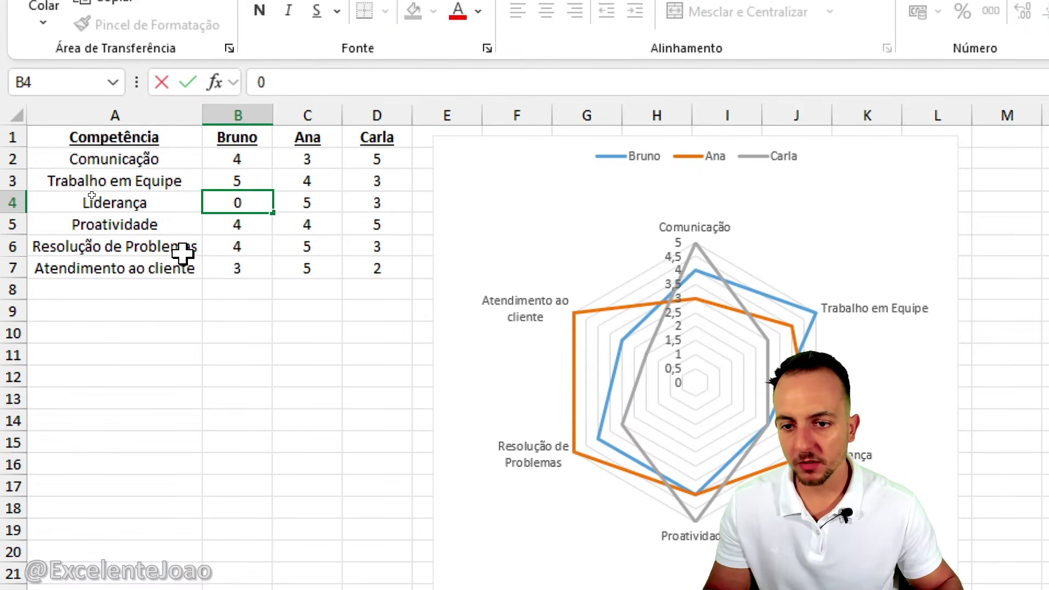
{"action": "key", "text": "Return"}
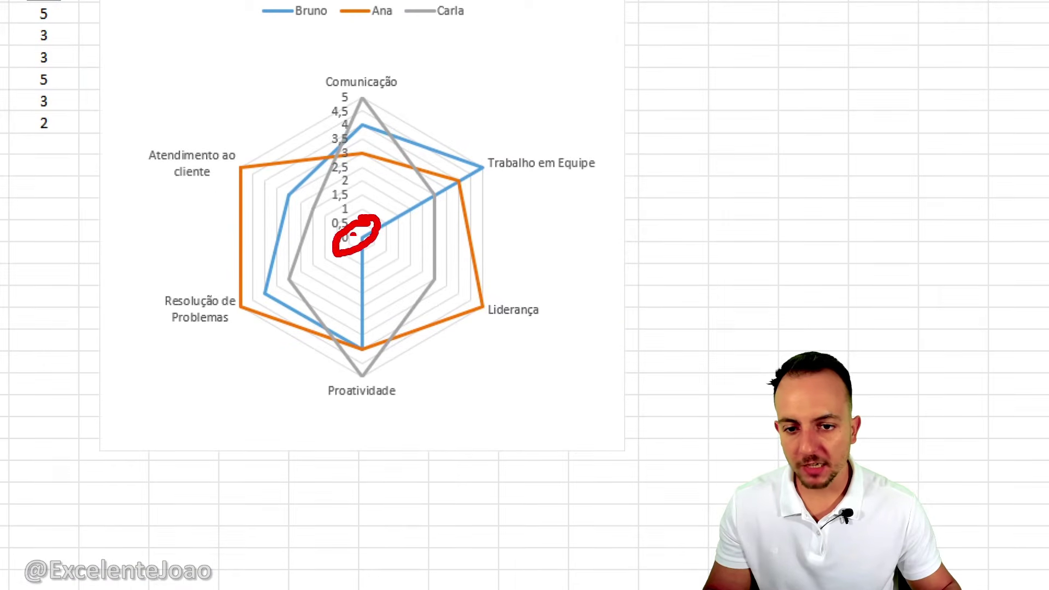
- Mark the blue series' Liderança point at the chart's center with freehand annotations
{"action": "left_click_drag", "start_coordinate": [374, 244], "coordinate": [438, 291]}
{"action": "key", "text": "e"}
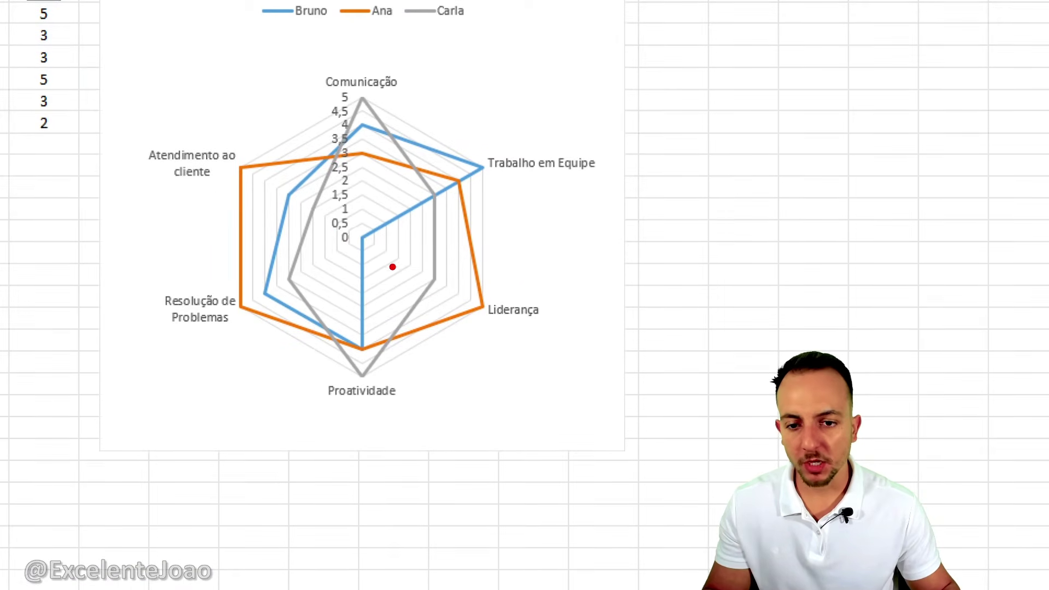
{"action": "left_click_drag", "start_coordinate": [367, 226], "coordinate": [351, 236]}
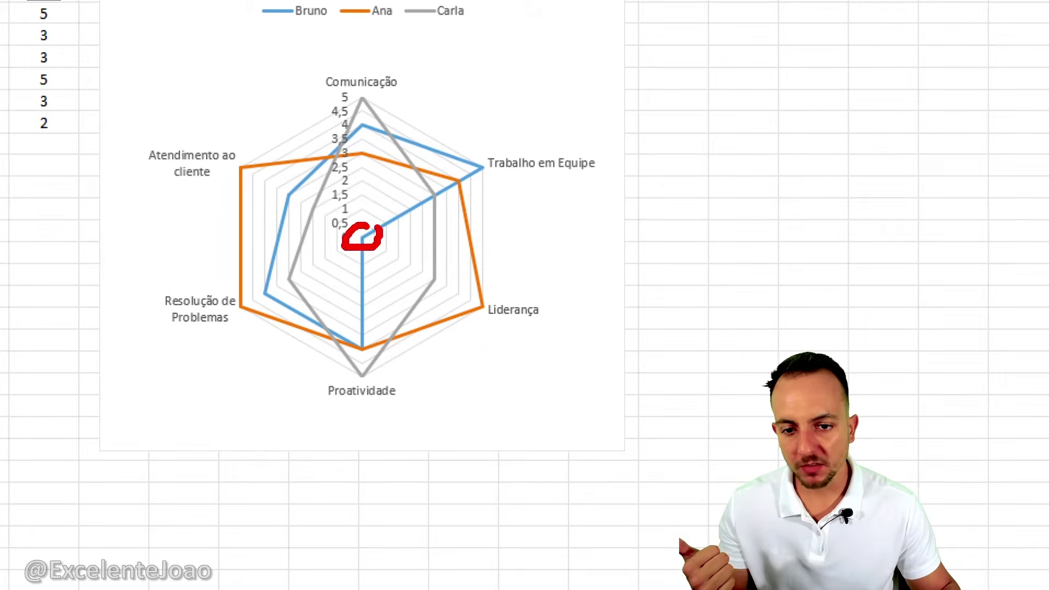
- Set the Liderança score of the first employee in B4 to 1 and again to 2, checking each on the chart
{"action": "left_click", "coordinate": [328, 276]}
{"action": "key", "text": "e"}
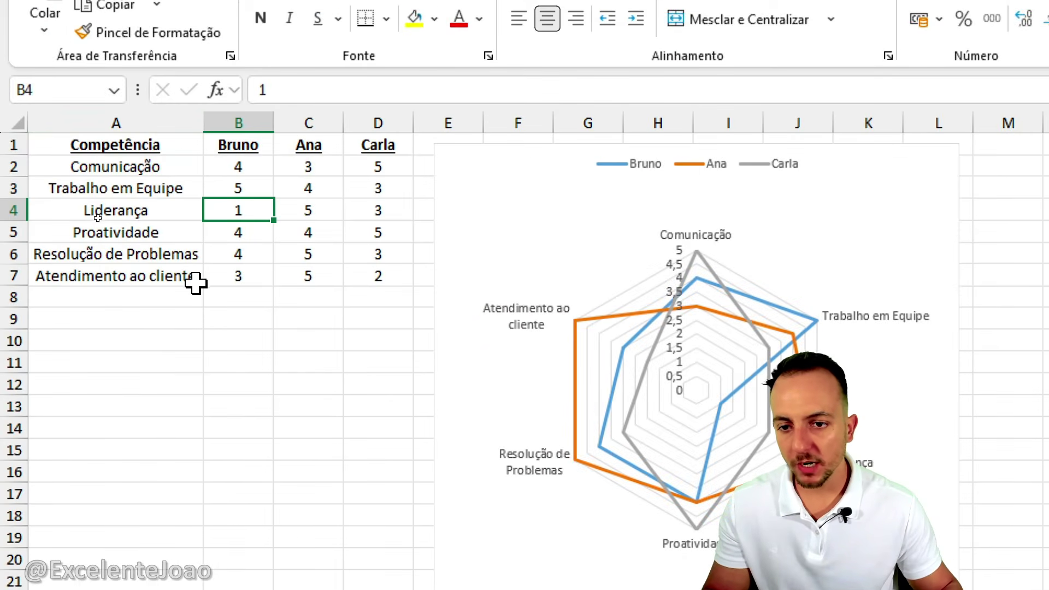
{"action": "type", "text": "2"}
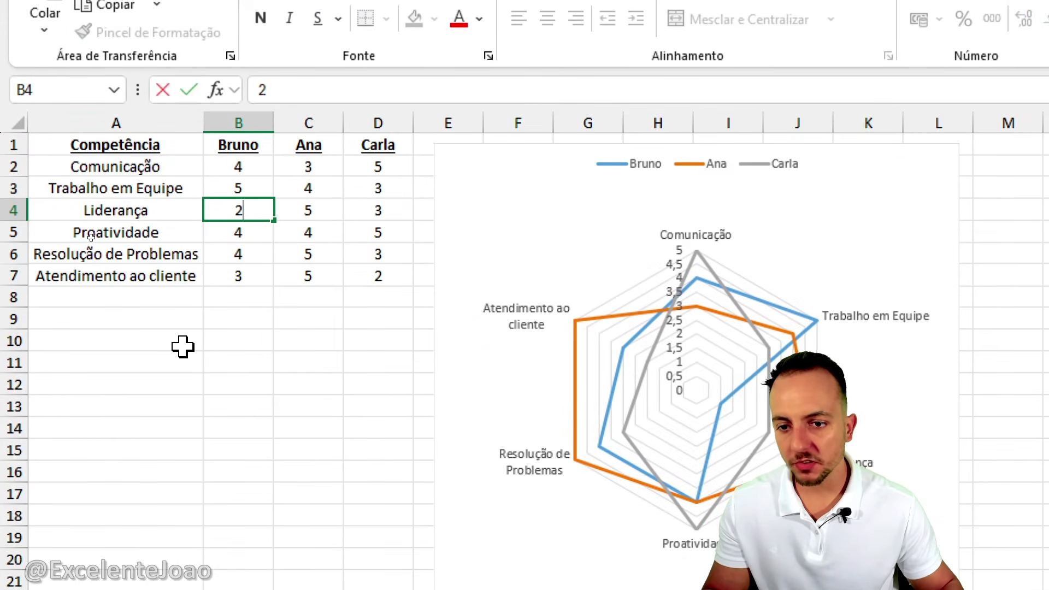
{"action": "key", "text": "ctrl+Return"}
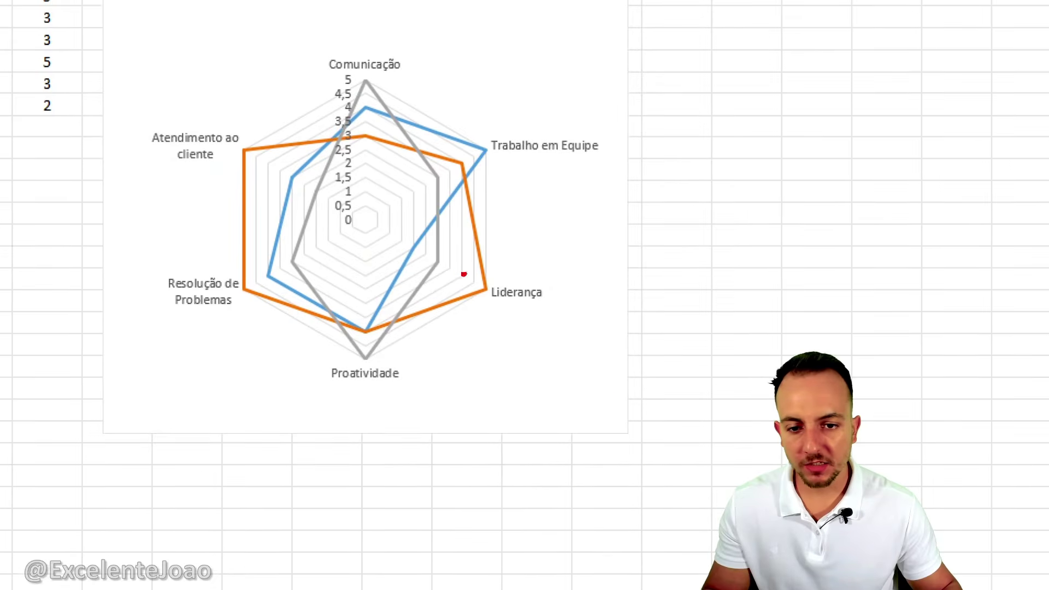
{"action": "key", "text": "Escape"}
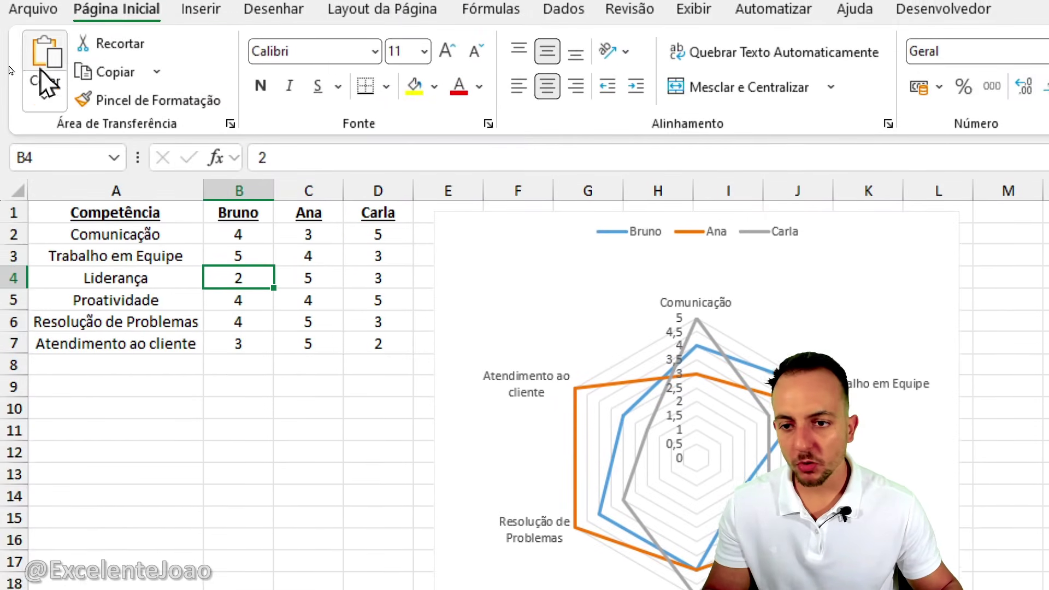
- Set the Liderança score in B4 to 10 and mark the chart's axis values, outer outline and Liderança point with annotations
{"action": "type", "text": "10"}
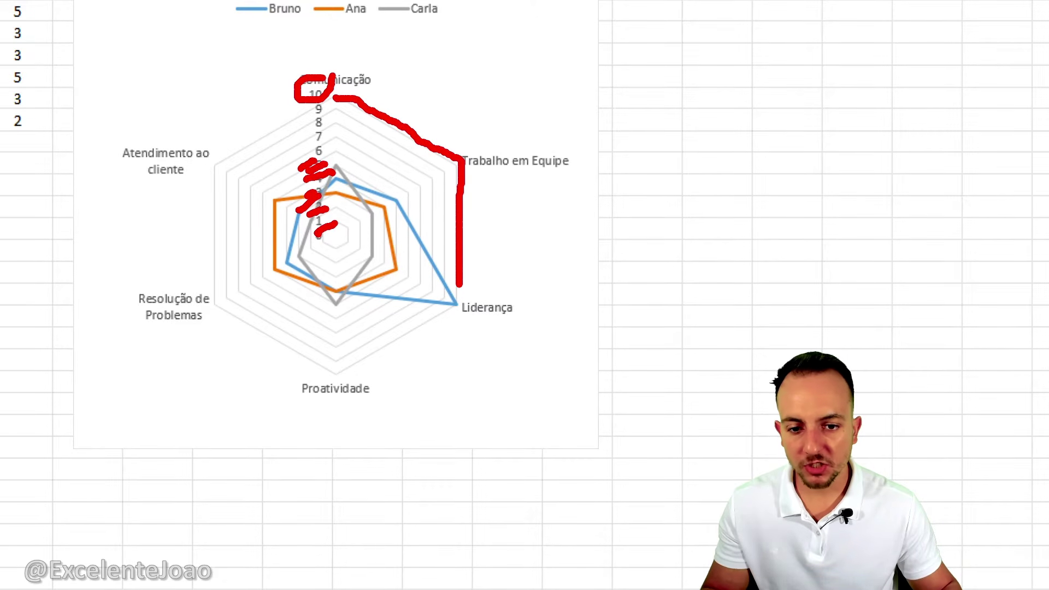
{"action": "left_click_drag", "start_coordinate": [341, 372], "coordinate": [332, 375]}
{"action": "key", "text": "ctrl+z"}
{"action": "key", "text": "ctrl+z"}
{"action": "left_click_drag", "start_coordinate": [468, 291], "coordinate": [441, 292]}
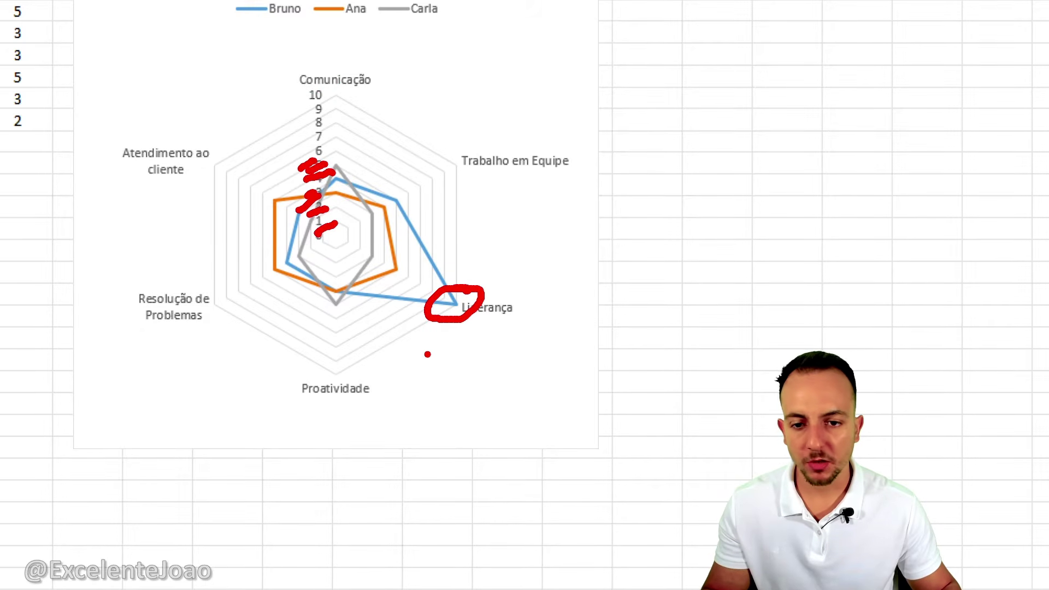
{"action": "key", "text": "Escape"}
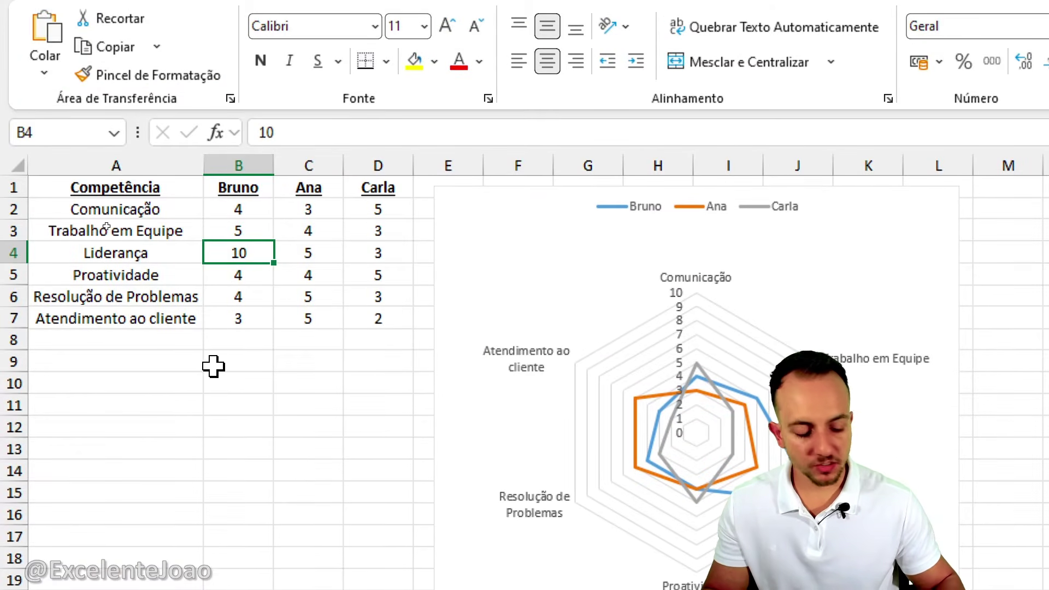
- Set the Liderança score of the first employee in B4 to 3
{"action": "type", "text": "3"}
{"action": "key", "text": "Return"}
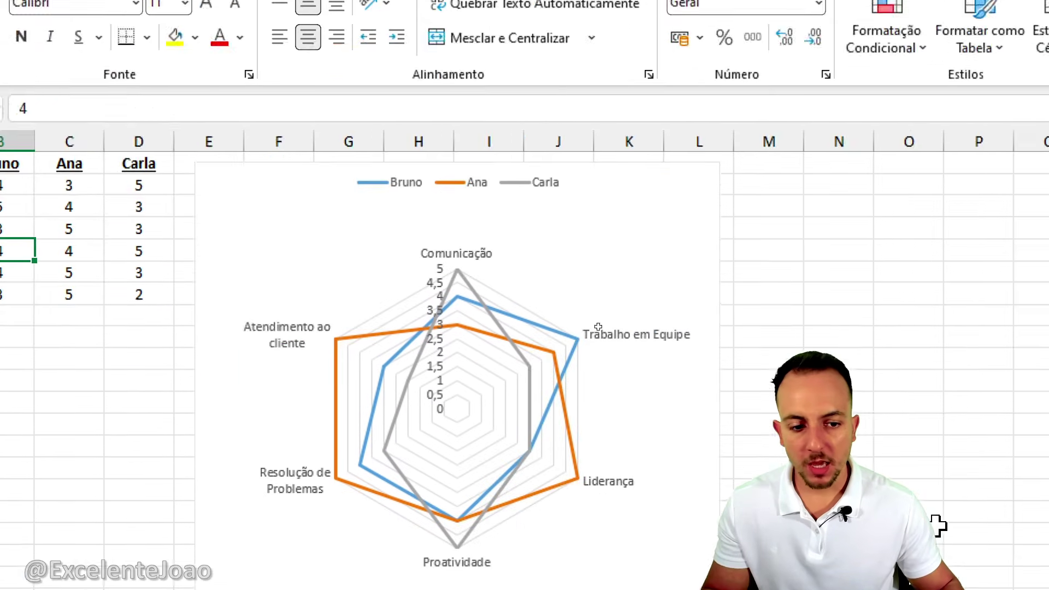
- Box the radar chart's value axis and trace its inner gridlines with annotations, clear them and leave annotation mode
{"action": "left_click_drag", "start_coordinate": [287, 91], "coordinate": [326, 258]}
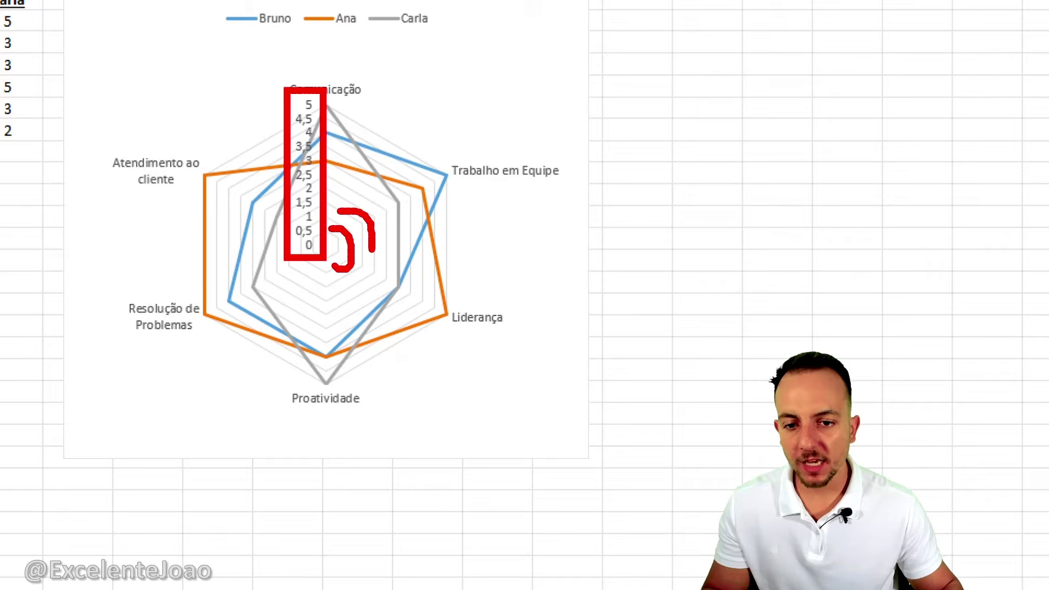
{"action": "key", "text": "e"}
{"action": "mouse_move", "coordinate": [290, 86]}
{"action": "left_mouse_down"}
{"action": "mouse_move", "coordinate": [323, 260]}
{"action": "mouse_move", "coordinate": [382, 302]}
{"action": "left_mouse_up"}
{"action": "key", "text": "Escape"}
- Open the formatting options of the radar chart's value axis and temporarily circle the minimum and maximum bounds
{"action": "right_click", "coordinate": [301, 186]}
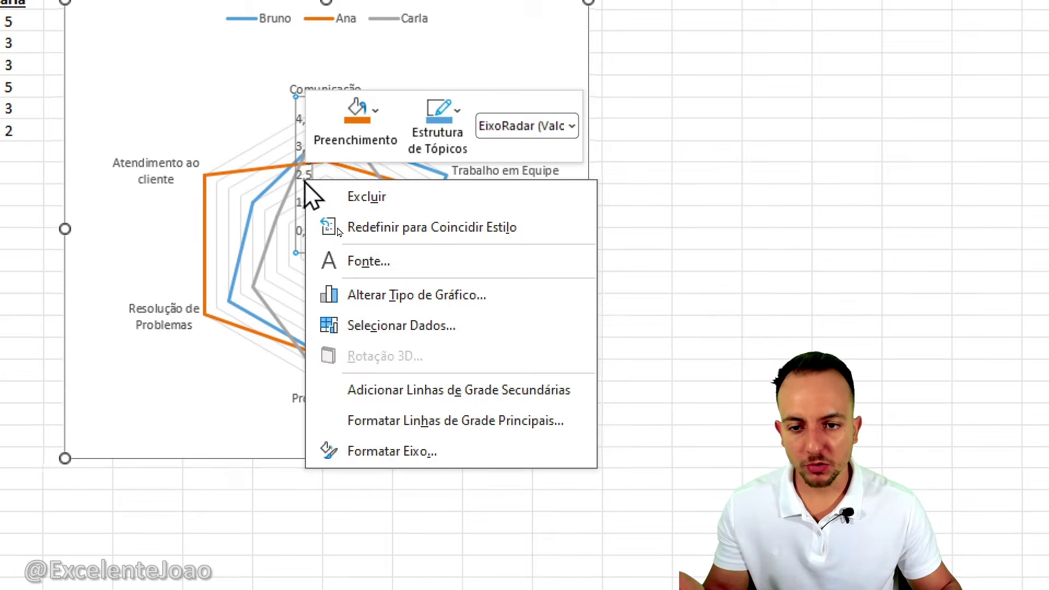
{"action": "left_click", "coordinate": [428, 453]}
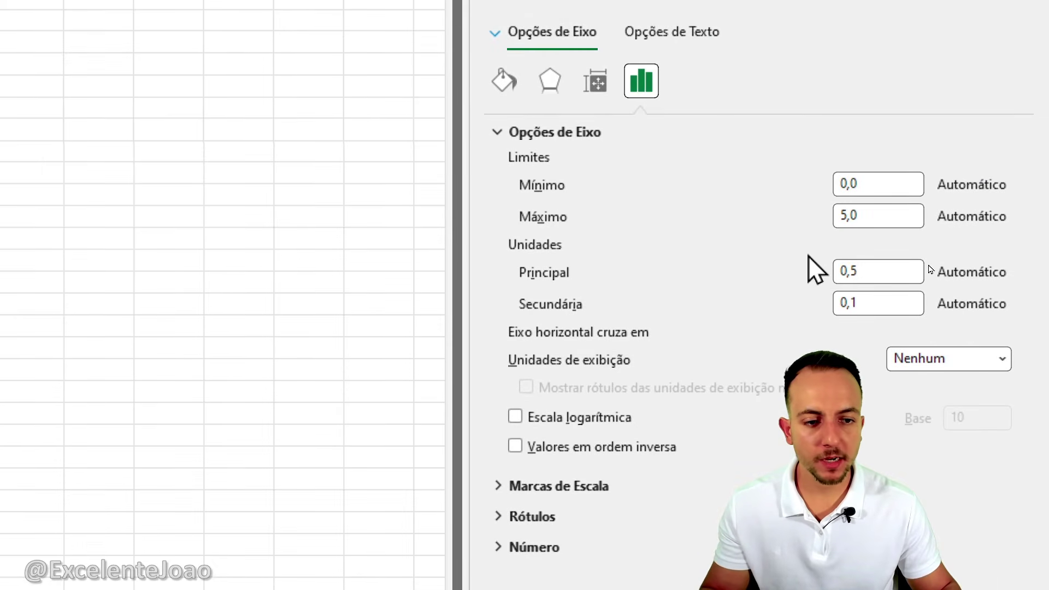
{"action": "left_click_drag", "start_coordinate": [853, 157], "coordinate": [856, 151]}
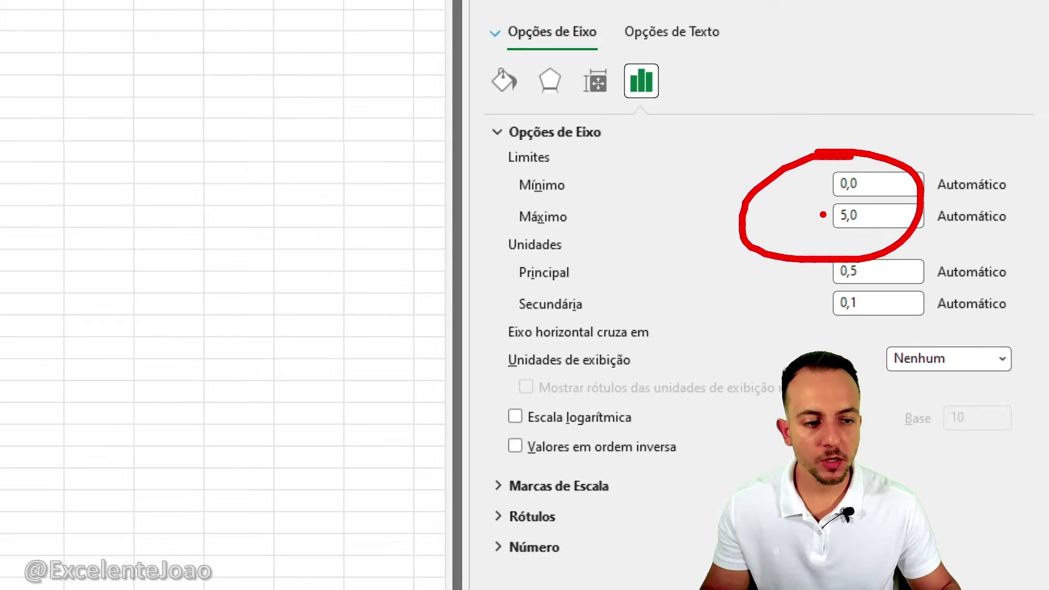
{"action": "key", "text": "Escape"}
- Set the value axis's maximum bound to 10
{"action": "left_click", "coordinate": [861, 209]}
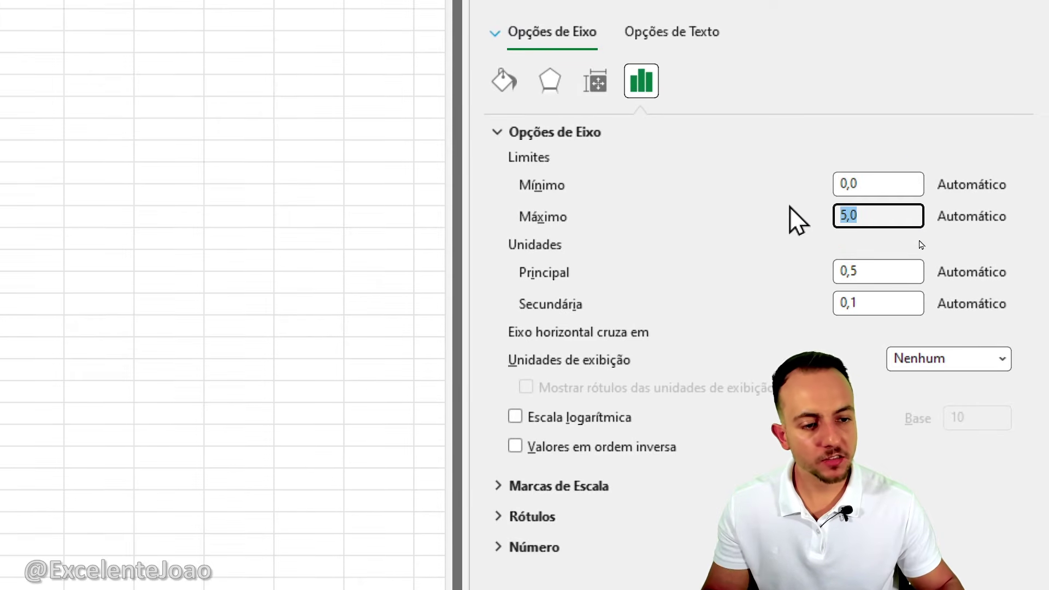
{"action": "type", "text": "10"}
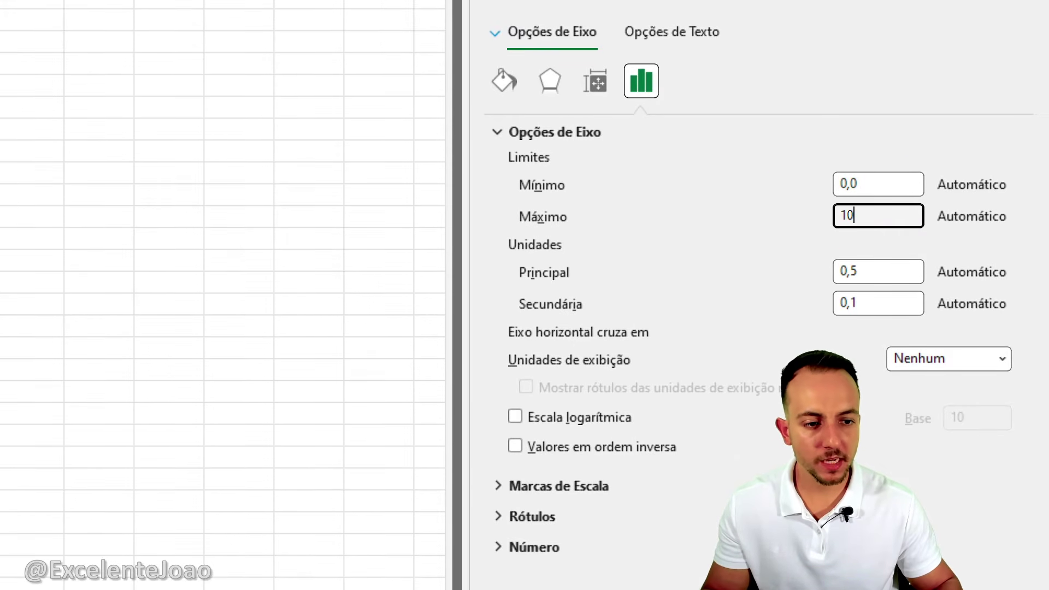
{"action": "key", "text": "Return"}
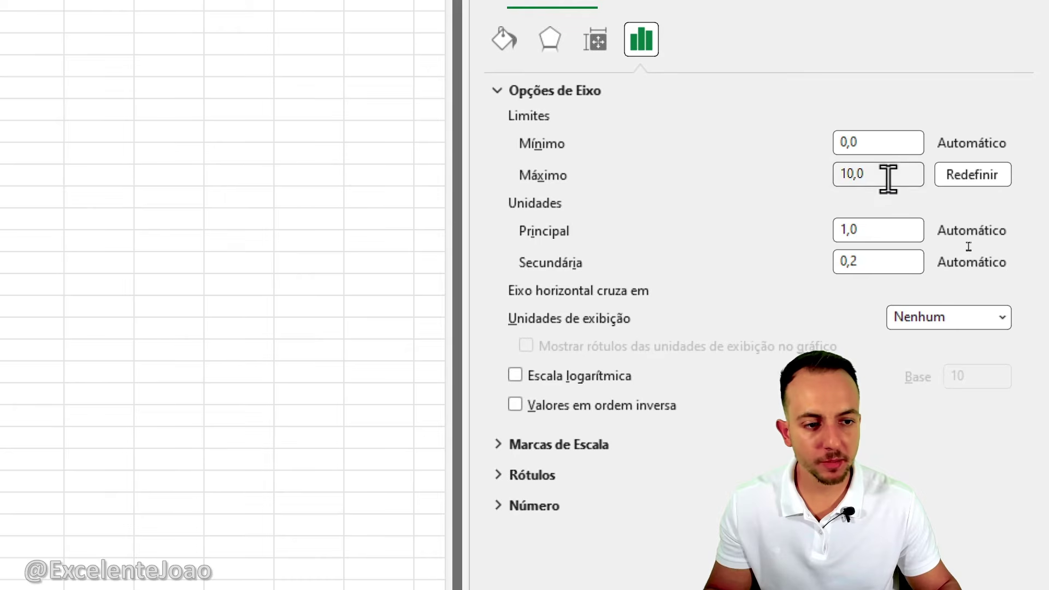
- Set the value axis's maximum bound to 5 and its major unit (Principal) to 1
{"action": "double_click", "coordinate": [890, 173]}
{"action": "type", "text": "5"}
{"action": "key", "text": "Return"}
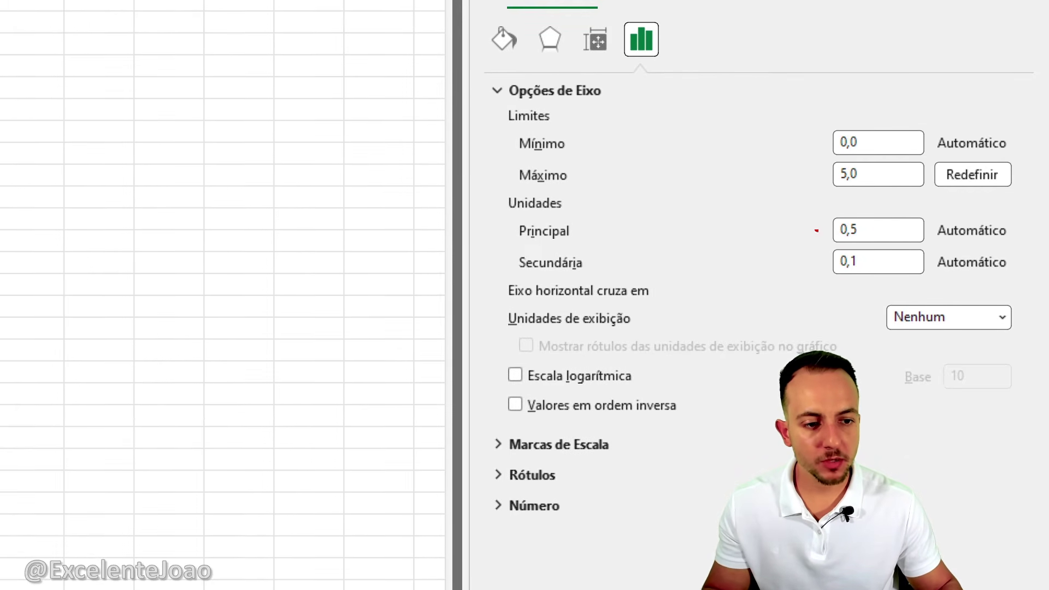
{"action": "double_click", "coordinate": [856, 229]}
{"action": "type", "text": "1"}
{"action": "key", "text": "Return"}
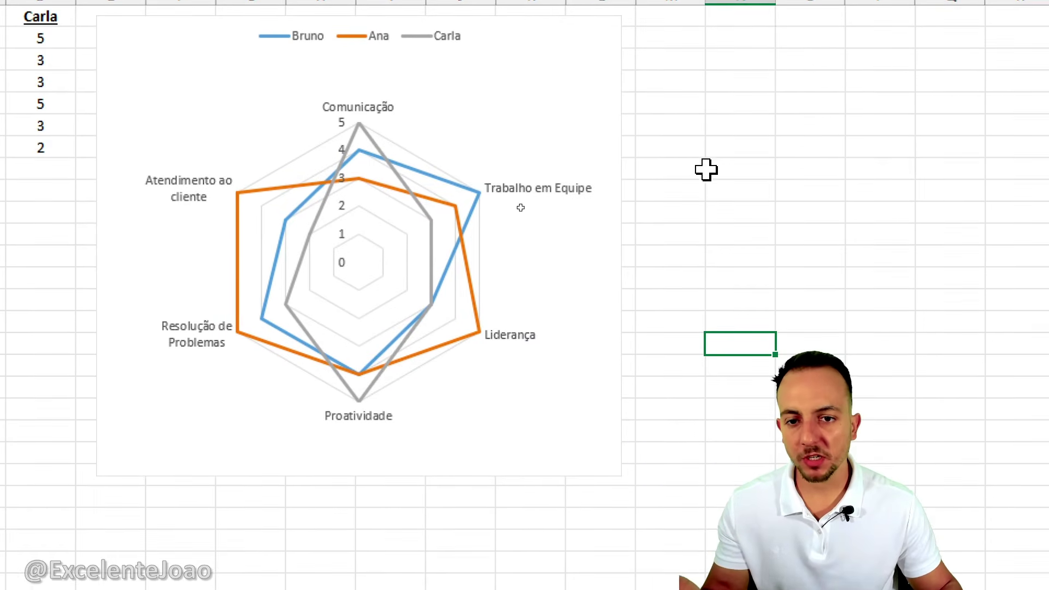
- Place the radar chart's legend below the plot using the Inferior position
{"action": "left_click_drag", "start_coordinate": [432, 8], "coordinate": [384, 5]}
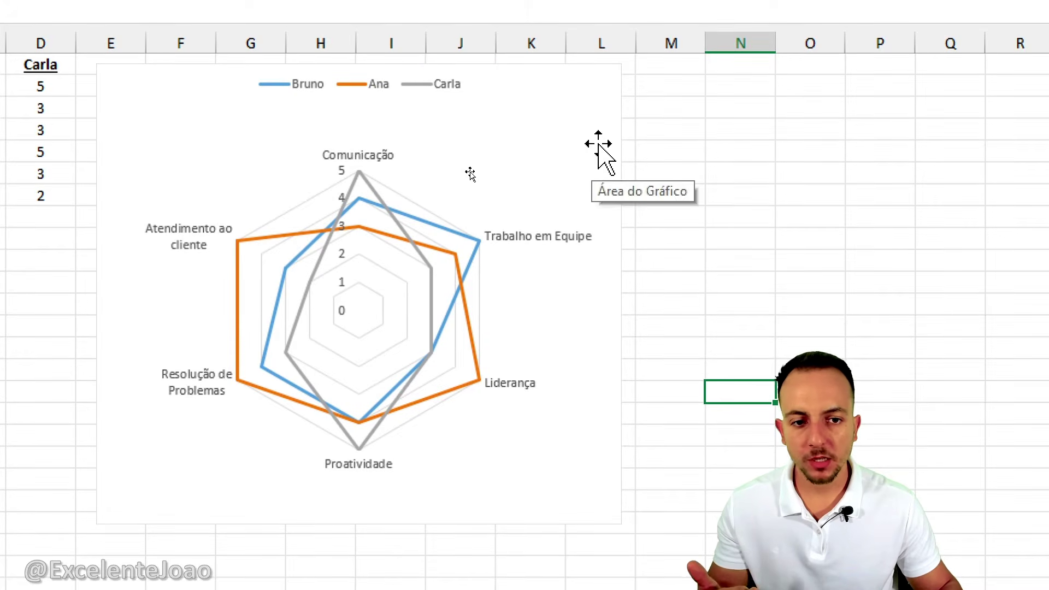
{"action": "left_click", "coordinate": [622, 122]}
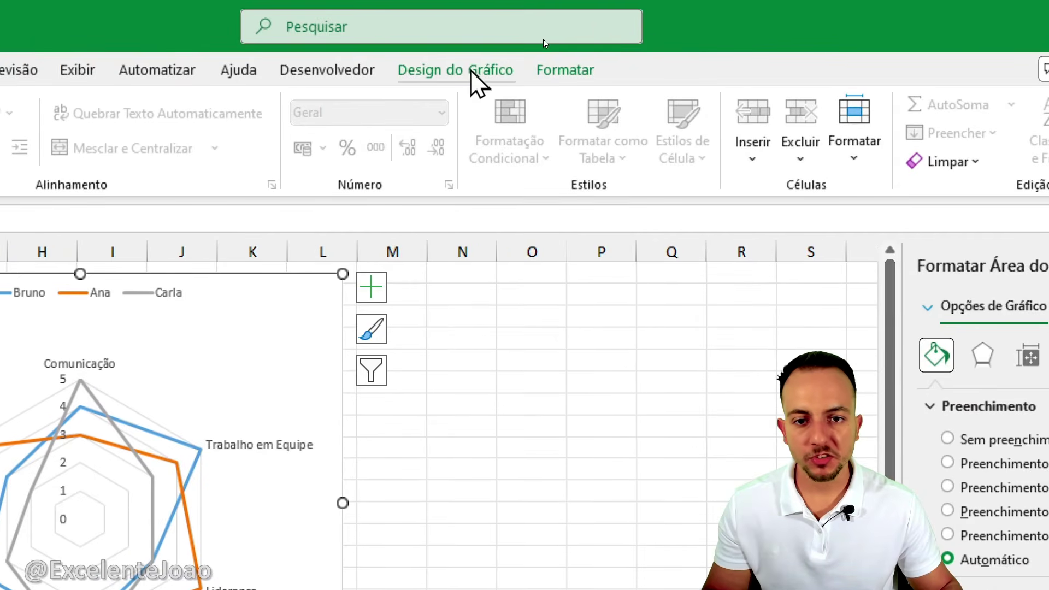
{"action": "left_click", "coordinate": [471, 72]}
{"action": "left_click", "coordinate": [91, 131]}
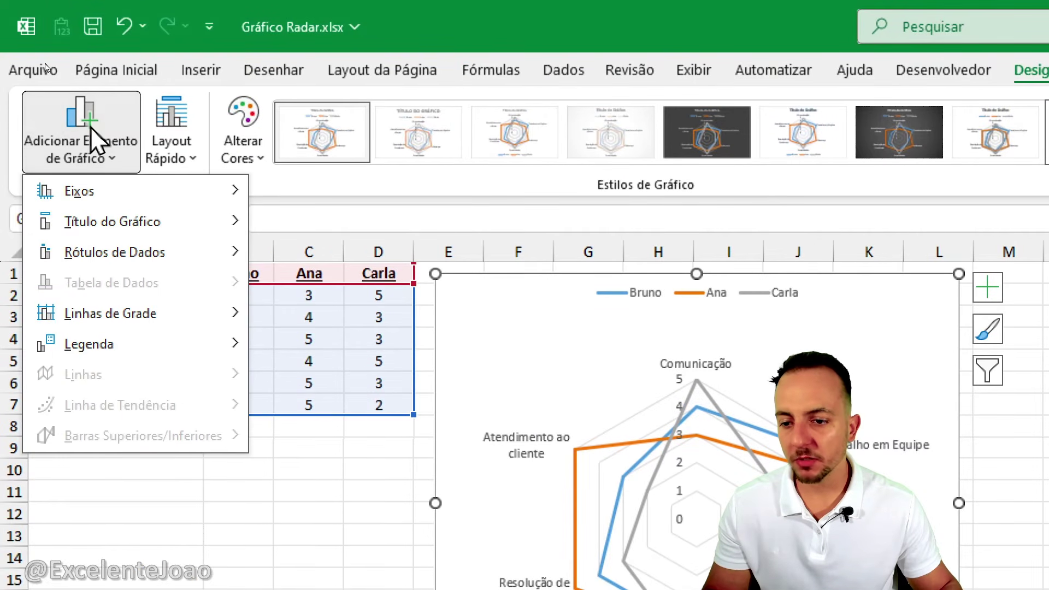
{"action": "mouse_move", "coordinate": [169, 358]}
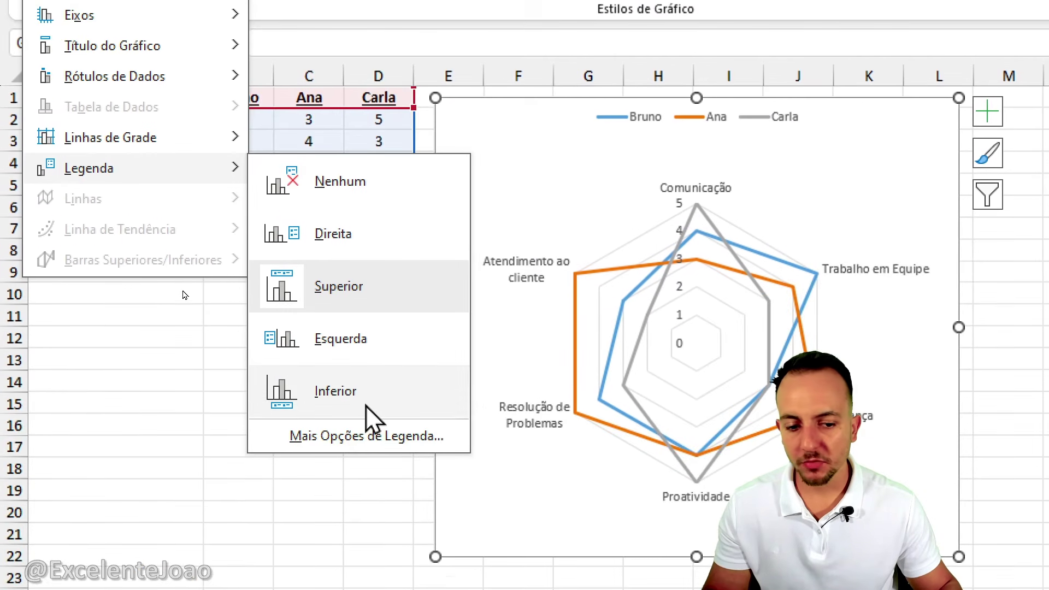
{"action": "left_click", "coordinate": [360, 391]}
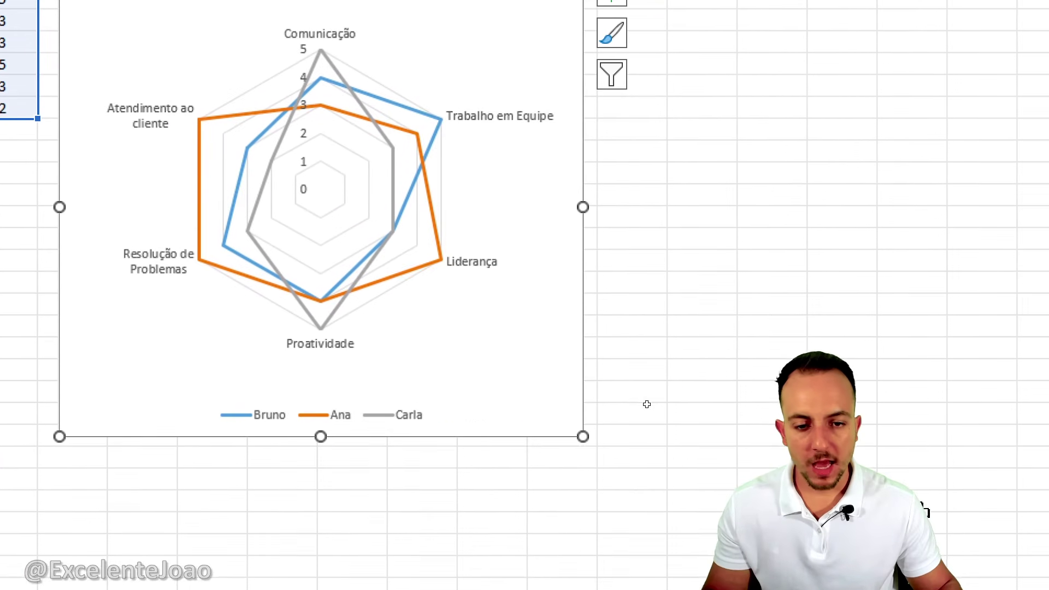
- Recolor the orange series line red, point out the Largura setting with annotations and increase the line width
{"action": "left_click", "coordinate": [421, 268]}
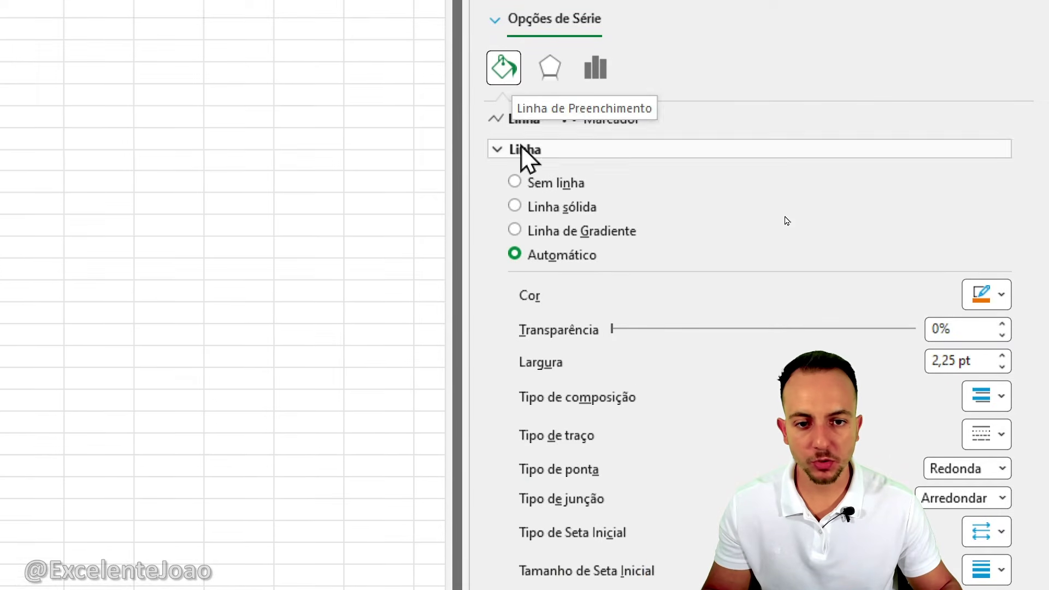
{"action": "left_click", "coordinate": [986, 294]}
{"action": "left_click", "coordinate": [783, 396]}
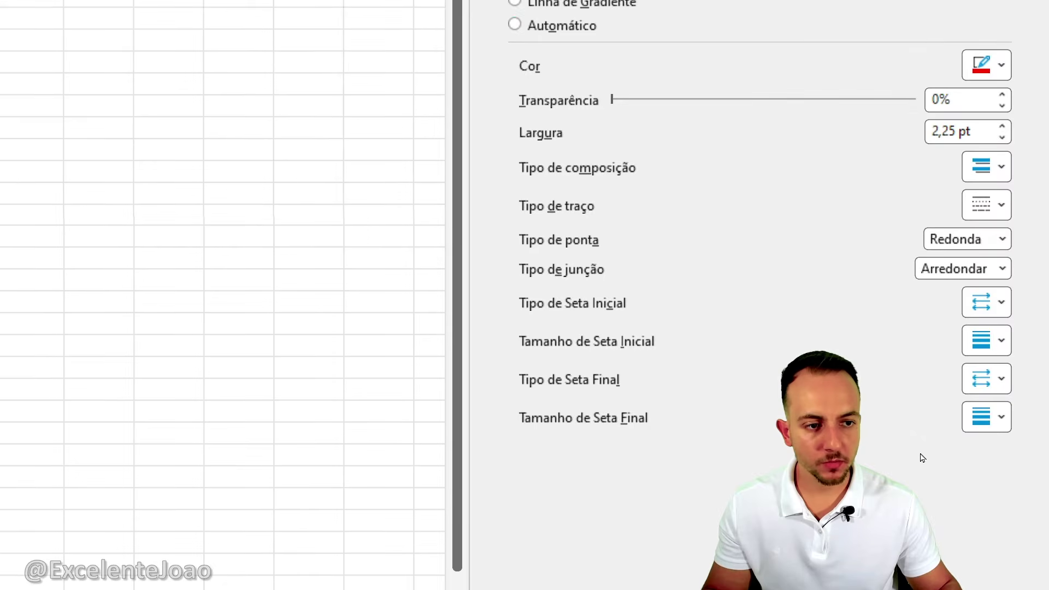
{"action": "key", "text": "ctrl+2"}
{"action": "left_click_drag", "start_coordinate": [585, 161], "coordinate": [552, 153]}
{"action": "left_click_drag", "start_coordinate": [639, 214], "coordinate": [892, 214]}
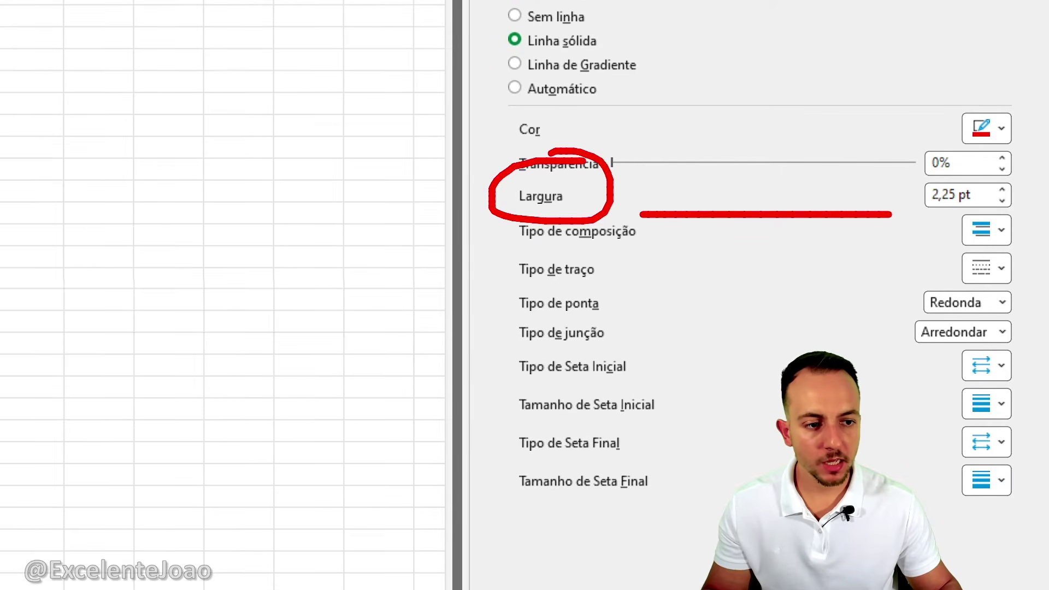
{"action": "left_click_drag", "start_coordinate": [953, 177], "coordinate": [896, 216]}
{"action": "key", "text": "Escape"}
{"action": "left_click", "coordinate": [1002, 190]}
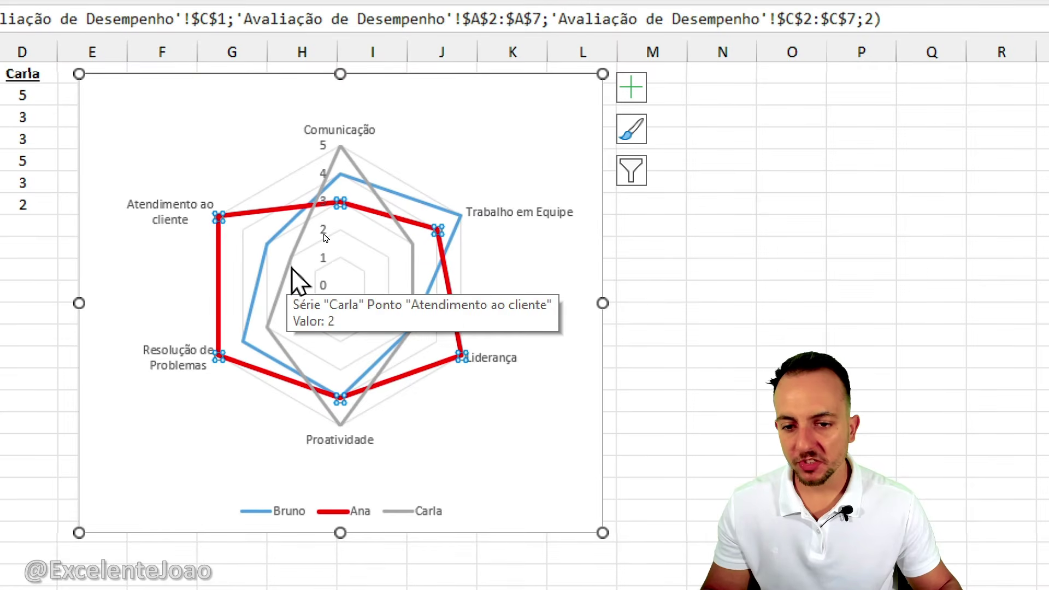
- Recolor the gray series line green and increase its width
{"action": "left_click", "coordinate": [292, 262]}
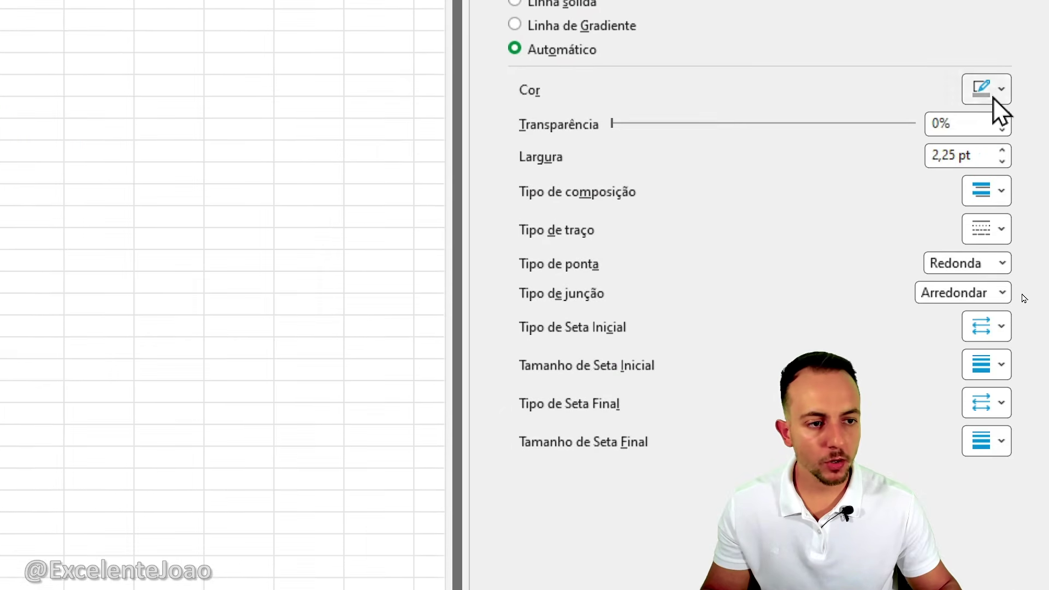
{"action": "left_click", "coordinate": [994, 98]}
{"action": "left_click", "coordinate": [944, 421]}
{"action": "left_click", "coordinate": [1003, 149]}
{"action": "left_click", "coordinate": [1003, 149]}
{"action": "left_click", "coordinate": [1003, 149]}
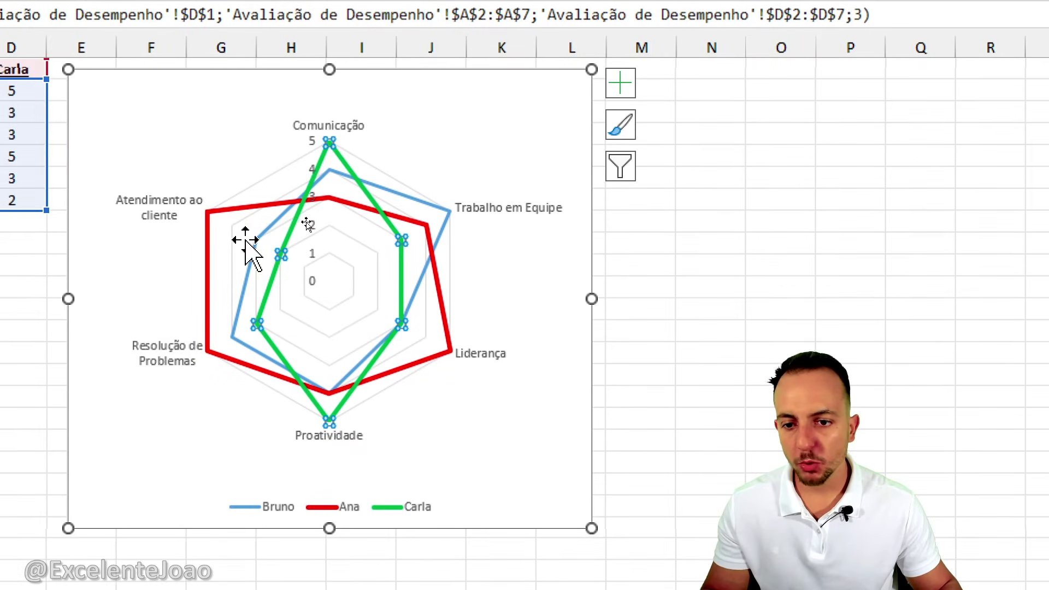
- Recolor the blue series line with the standard light blue, thicken it and deselect the chart
{"action": "left_click", "coordinate": [252, 247]}
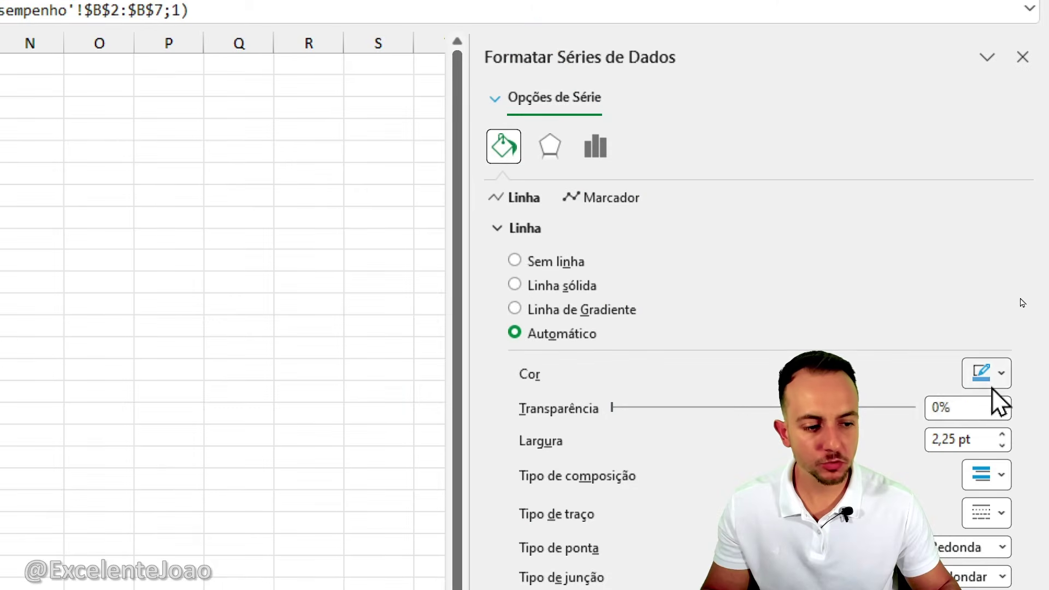
{"action": "left_click", "coordinate": [993, 377]}
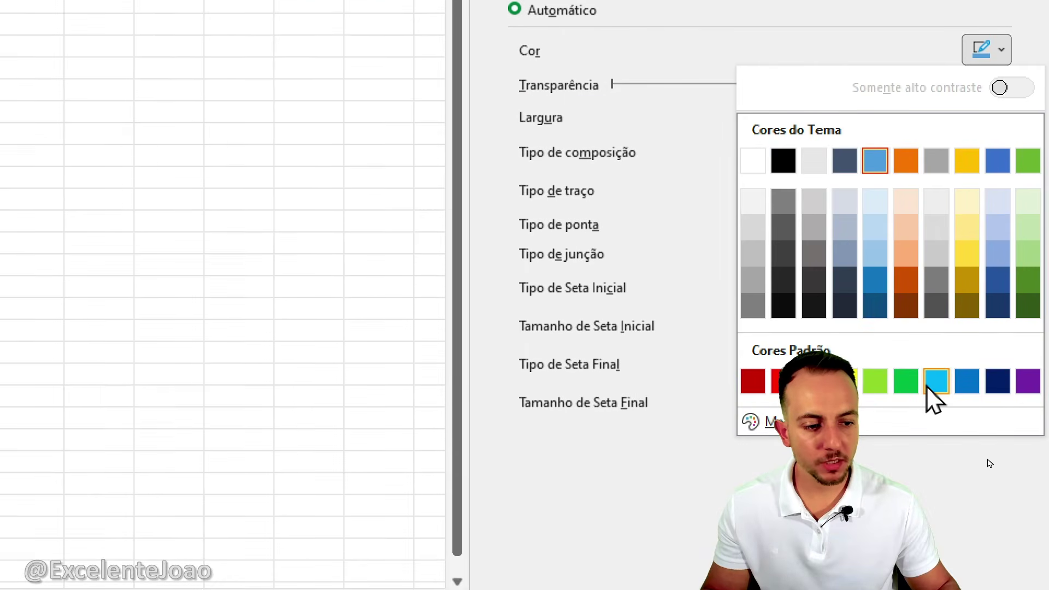
{"action": "left_click", "coordinate": [927, 386]}
{"action": "left_click", "coordinate": [1002, 111]}
{"action": "left_click", "coordinate": [1002, 111]}
{"action": "left_click", "coordinate": [1002, 112]}
{"action": "left_click", "coordinate": [144, 129]}
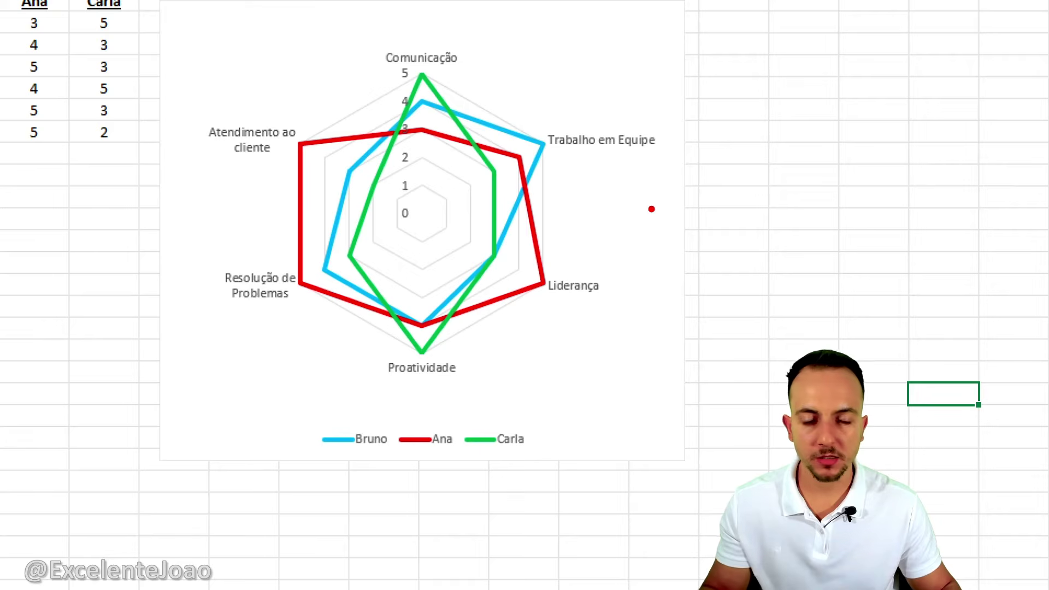
- Insert a clustered column chart from the data in A1:D7 and place it beside the radar chart for comparison
{"action": "left_click_drag", "start_coordinate": [98, 136], "coordinate": [364, 262]}
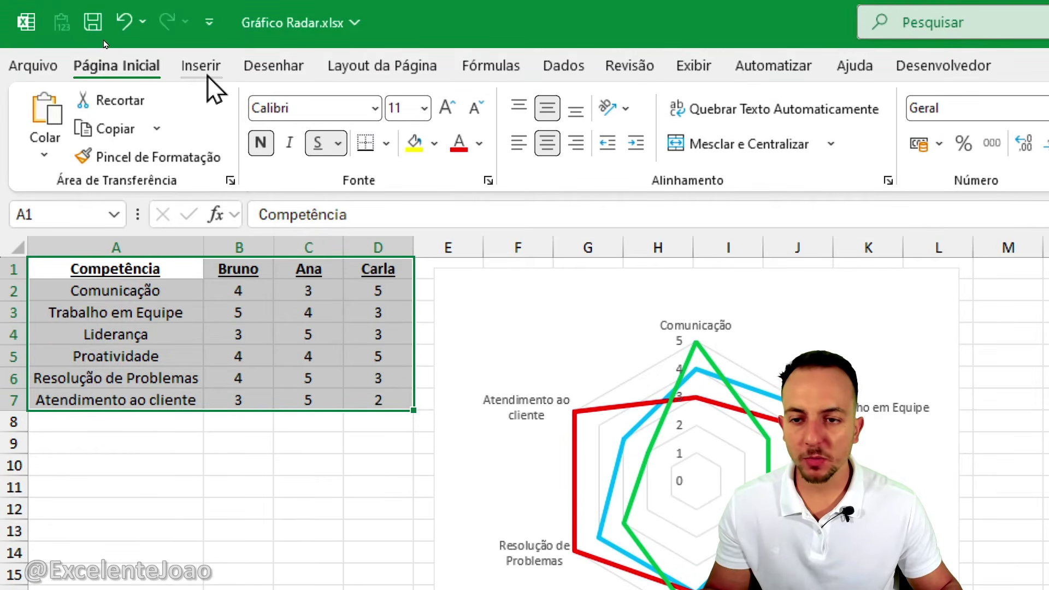
{"action": "left_click", "coordinate": [203, 68]}
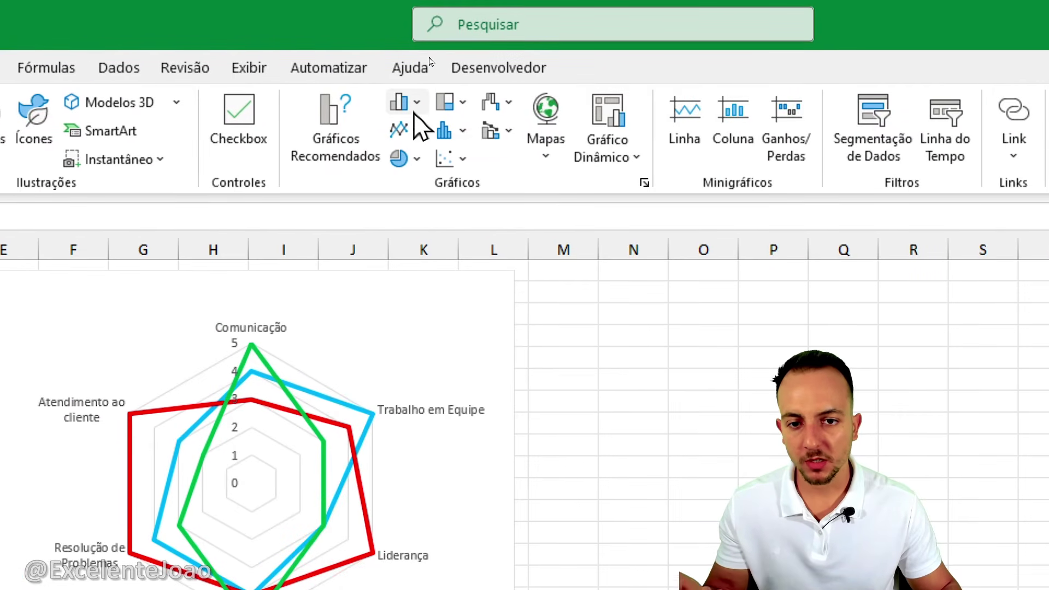
{"action": "left_click", "coordinate": [405, 102]}
{"action": "left_click", "coordinate": [422, 176]}
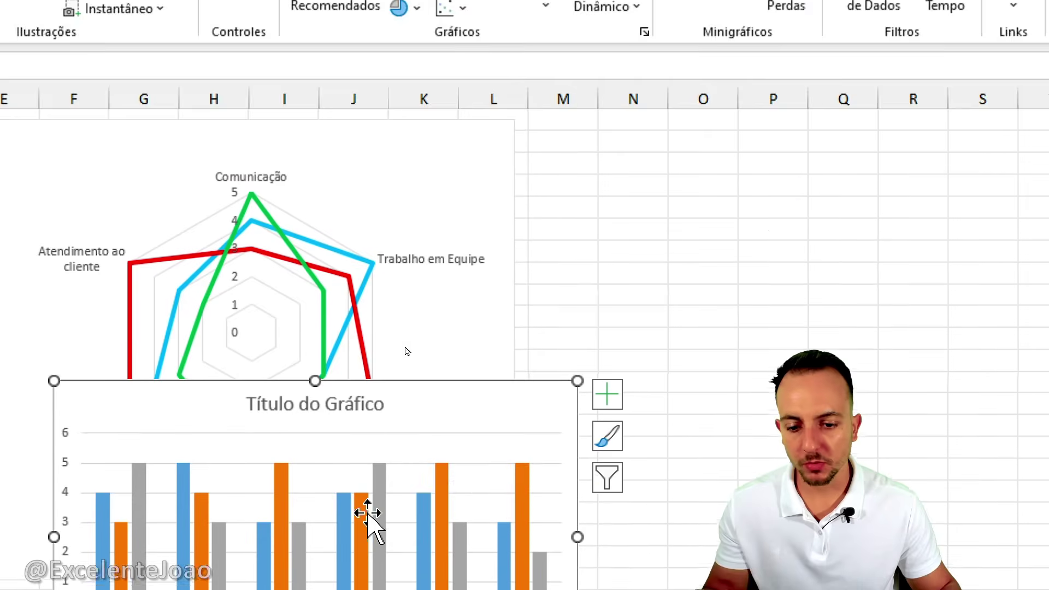
{"action": "left_click_drag", "start_coordinate": [415, 472], "coordinate": [848, 222]}
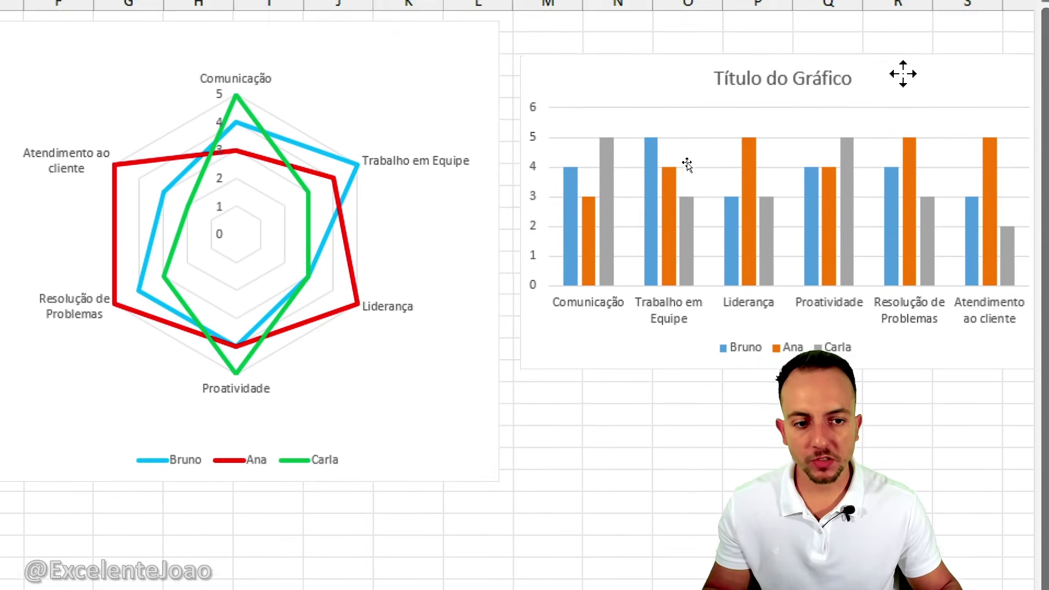
- Deselect the column chart and close the Definir Forma formatting options
{"action": "double_click", "coordinate": [903, 73]}
{"action": "left_click", "coordinate": [947, 478]}
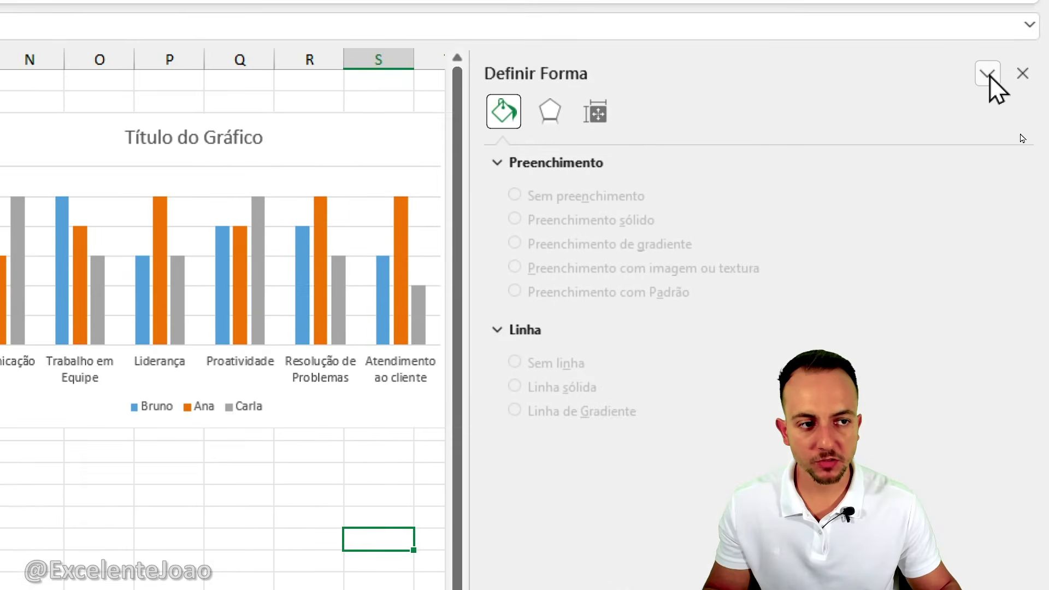
{"action": "left_click", "coordinate": [1023, 74]}
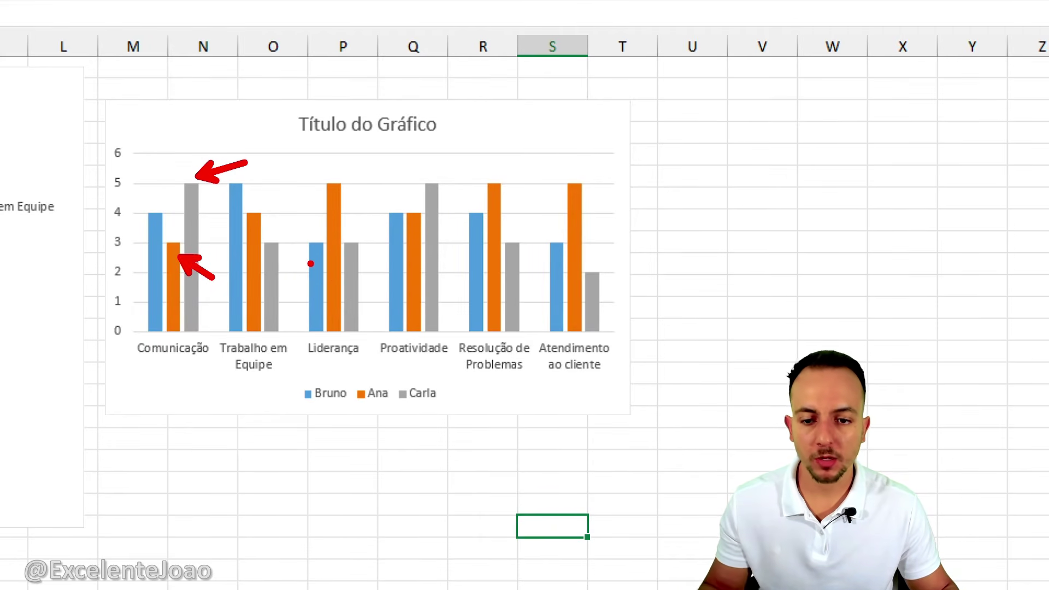
- Point out the Trabalho em Equipe and Liderança bars in the column chart with arrows, and clear the annotations
{"action": "key", "text": "Escape"}
{"action": "key", "text": "ctrl+2"}
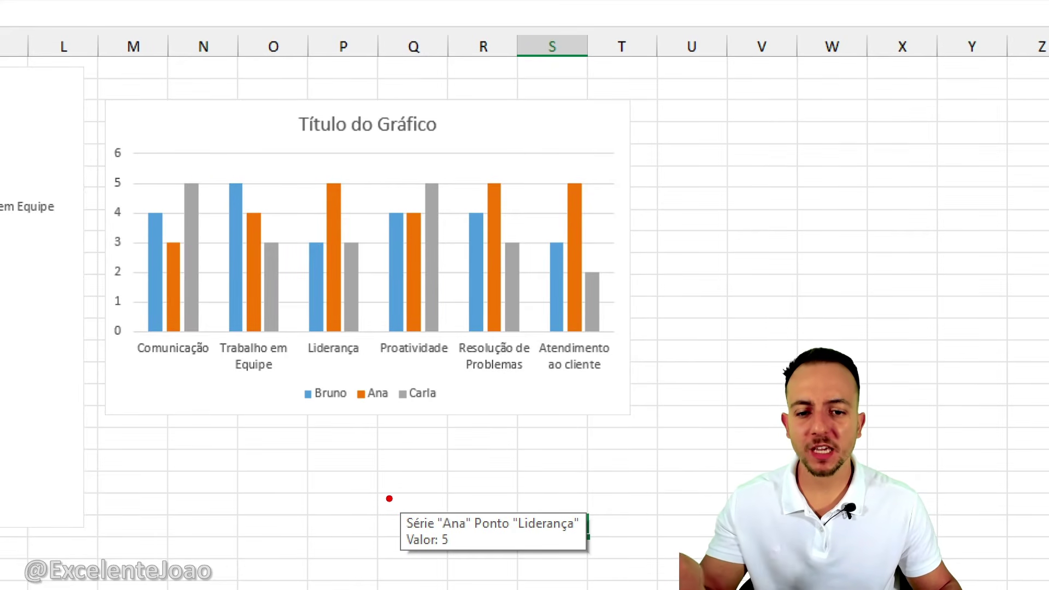
{"action": "key", "text": "Escape"}
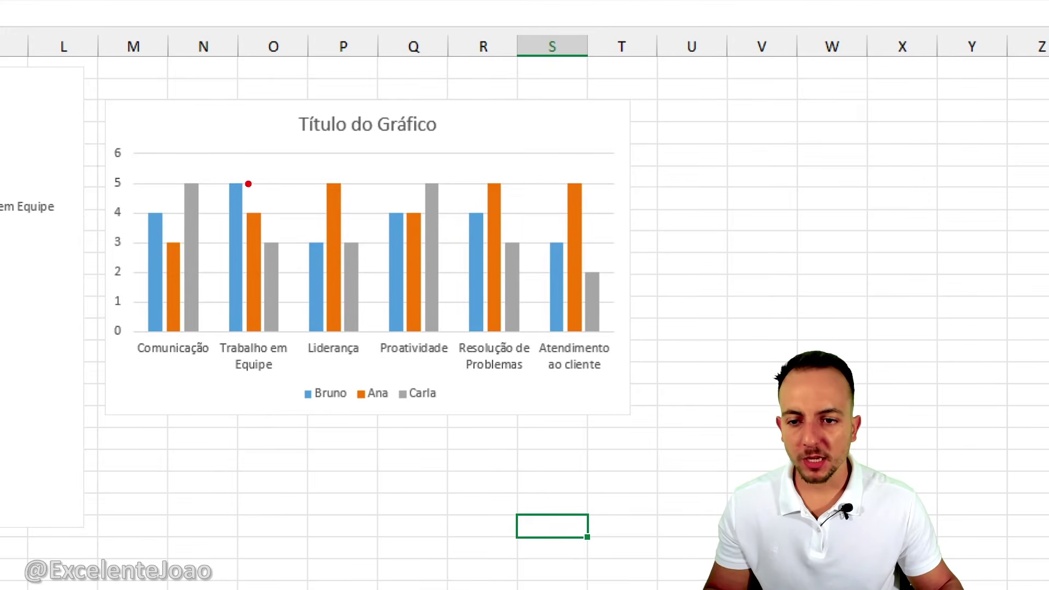
{"action": "left_click_drag", "start_coordinate": [251, 185], "coordinate": [297, 141]}
{"action": "left_click_drag", "start_coordinate": [338, 249], "coordinate": [387, 199]}
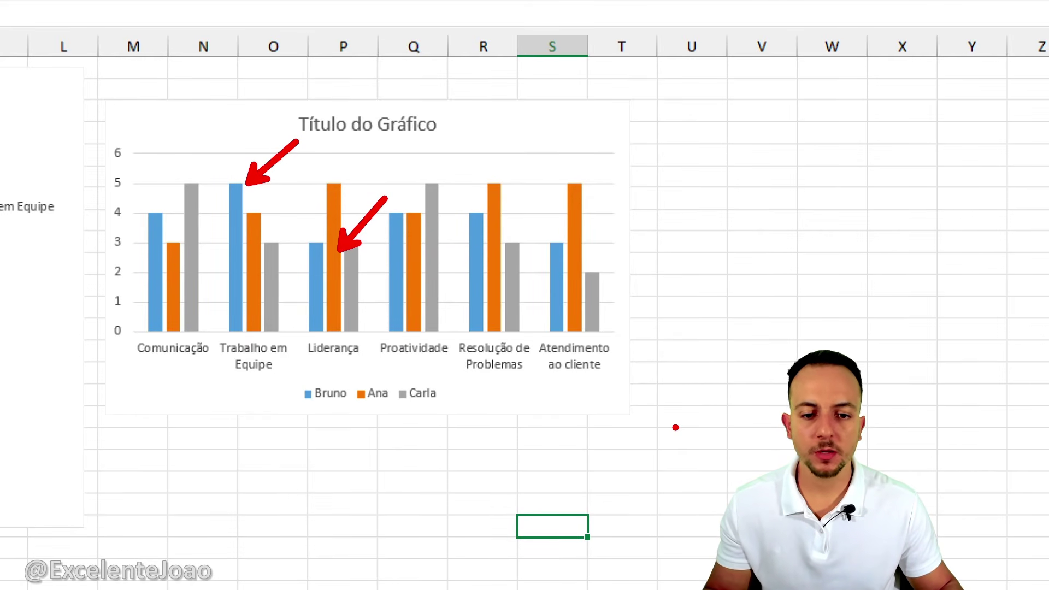
{"action": "key", "text": "Escape"}
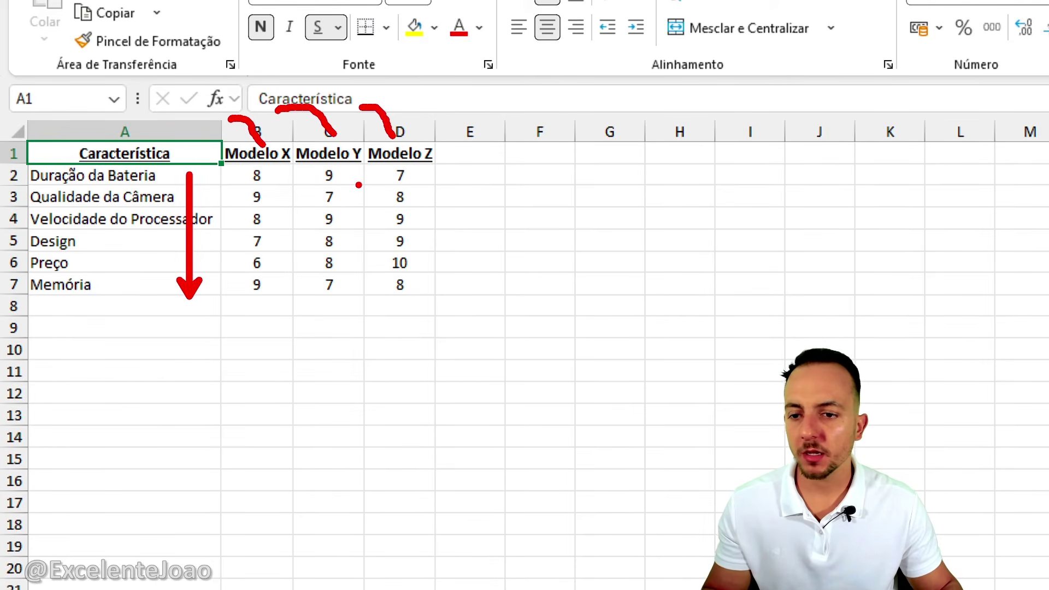
- Insert a trial clustered column chart from the phone model data in A1:D7, reposition it and remove it
{"action": "left_click_drag", "start_coordinate": [149, 157], "coordinate": [400, 284]}
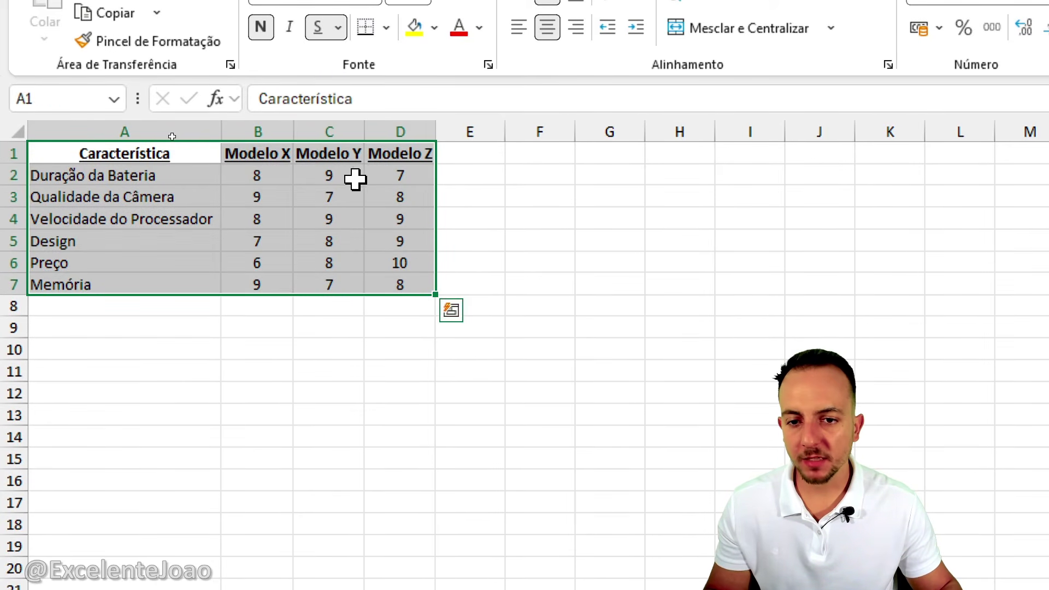
{"action": "left_click", "coordinate": [213, 70]}
{"action": "left_click", "coordinate": [844, 104]}
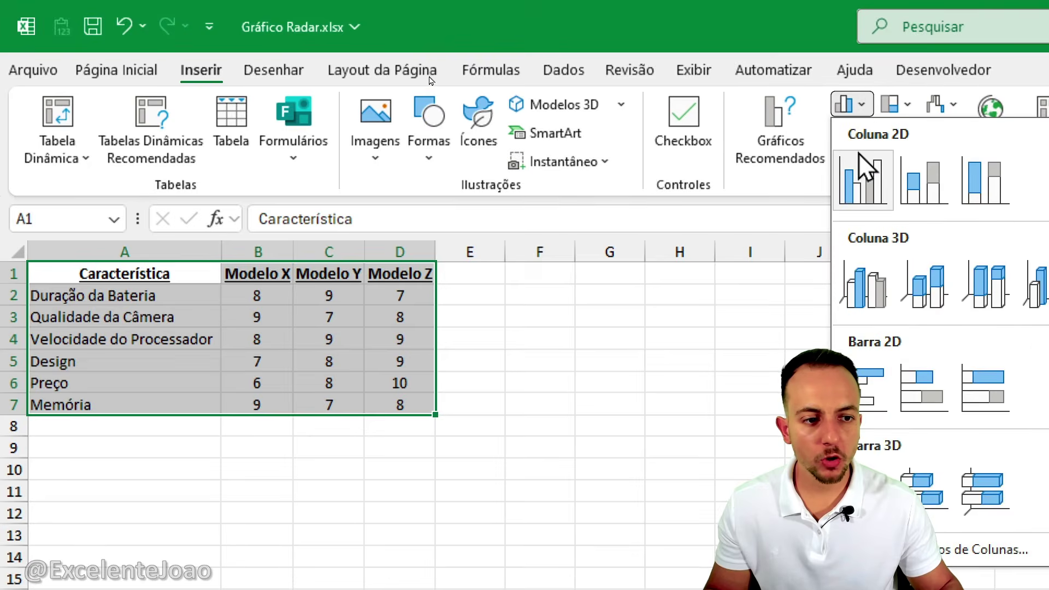
{"action": "left_click", "coordinate": [860, 169]}
{"action": "left_click_drag", "start_coordinate": [812, 518], "coordinate": [167, 297]}
{"action": "left_click", "coordinate": [419, 499]}
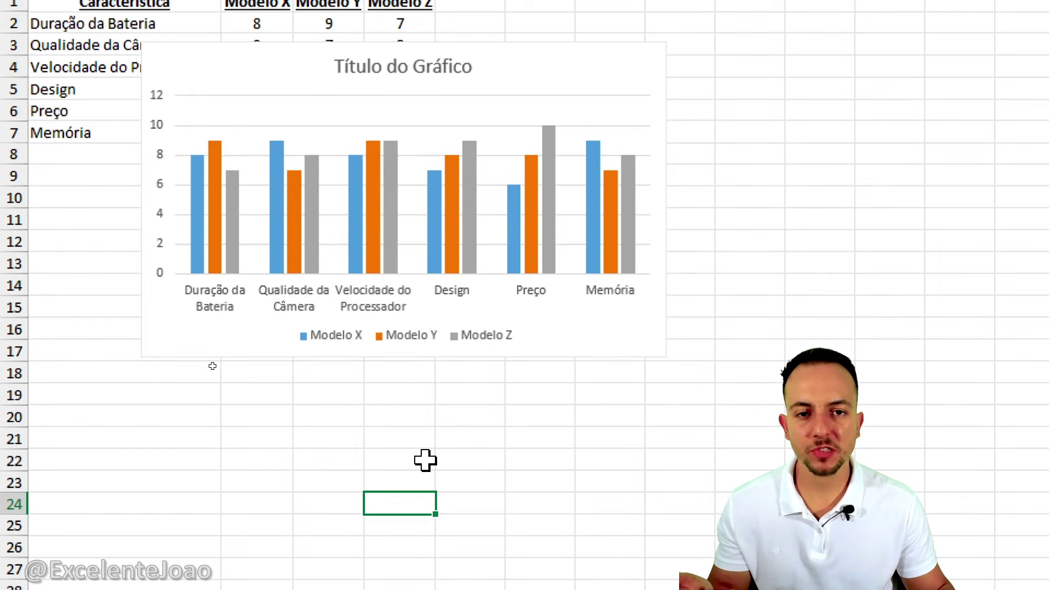
{"action": "left_click", "coordinate": [603, 350]}
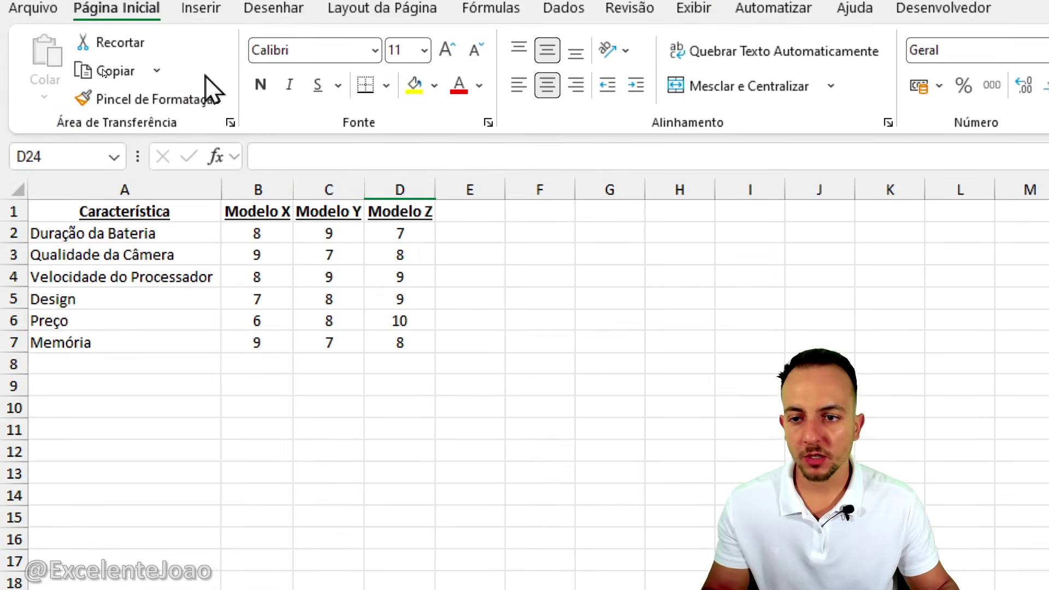
- Insert a radar chart from the phone model data in A1:D7, place it beside the table and enlarge it
{"action": "left_click_drag", "start_coordinate": [175, 2], "coordinate": [395, 133]}
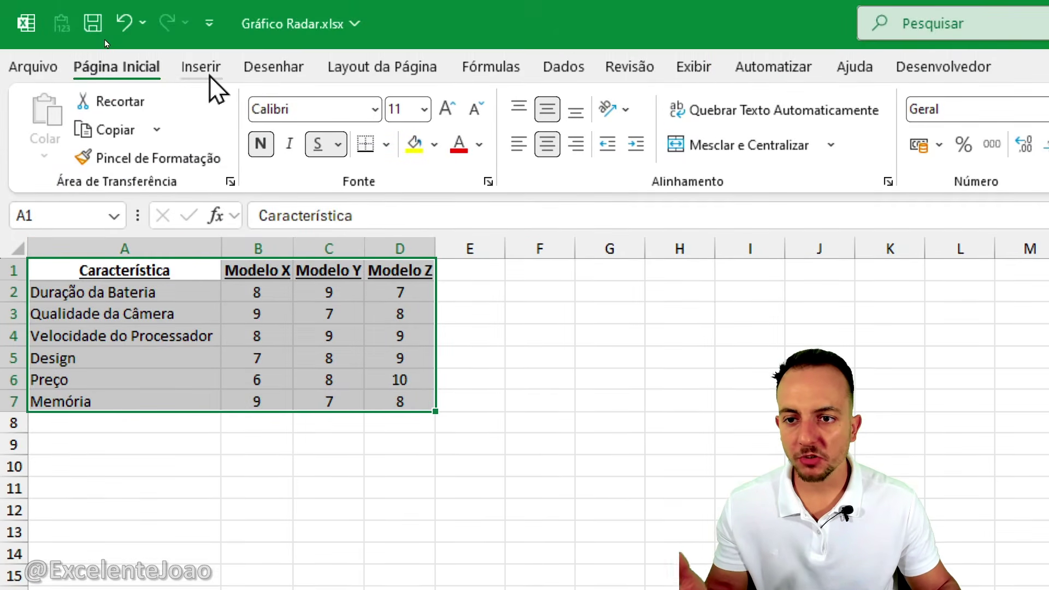
{"action": "left_click", "coordinate": [200, 8]}
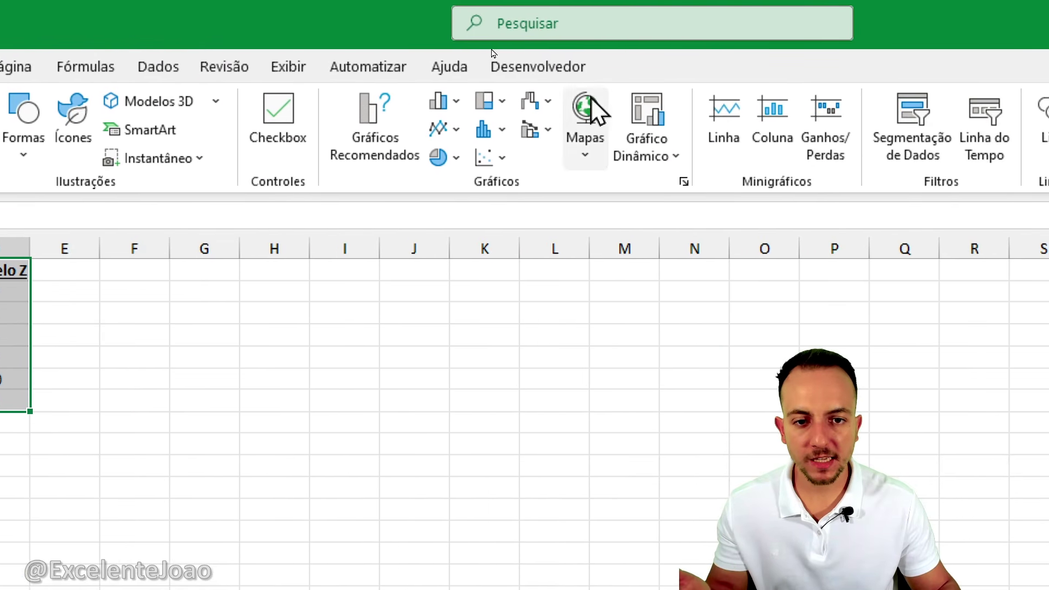
{"action": "left_click", "coordinate": [553, 102]}
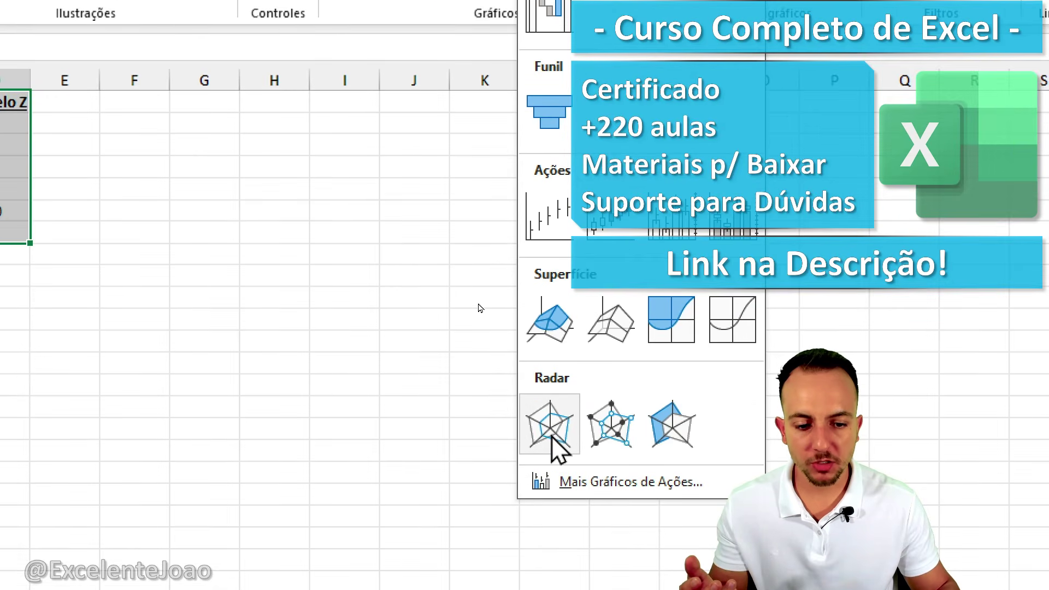
{"action": "left_click", "coordinate": [549, 553]}
{"action": "left_click_drag", "start_coordinate": [214, 140], "coordinate": [195, 119]}
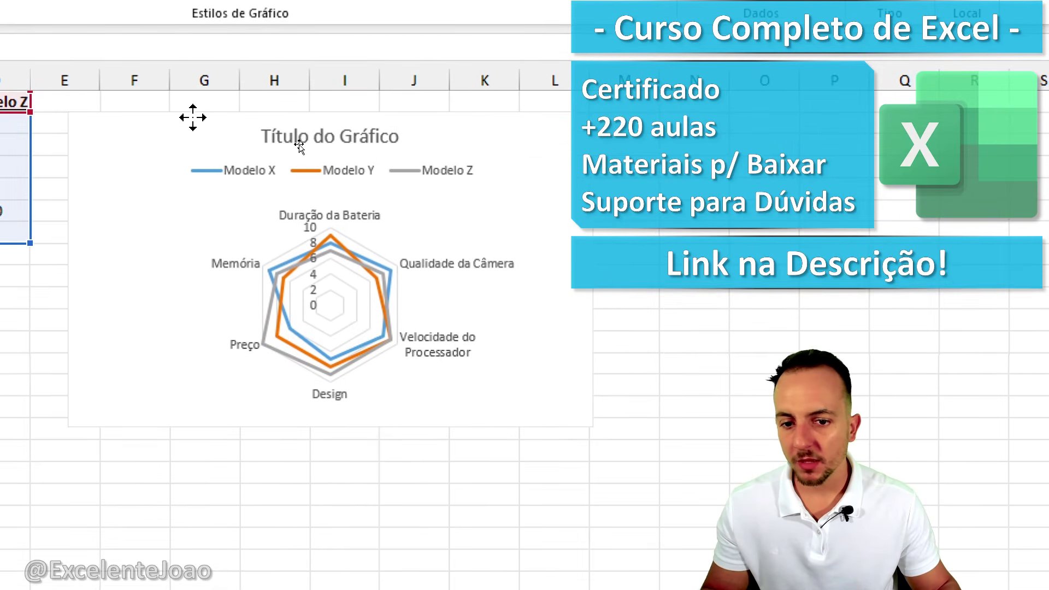
{"action": "left_click_drag", "start_coordinate": [327, 402], "coordinate": [327, 589]}
{"action": "left_click_drag", "start_coordinate": [588, 220], "coordinate": [735, 228]}
{"action": "key", "text": "Escape"}
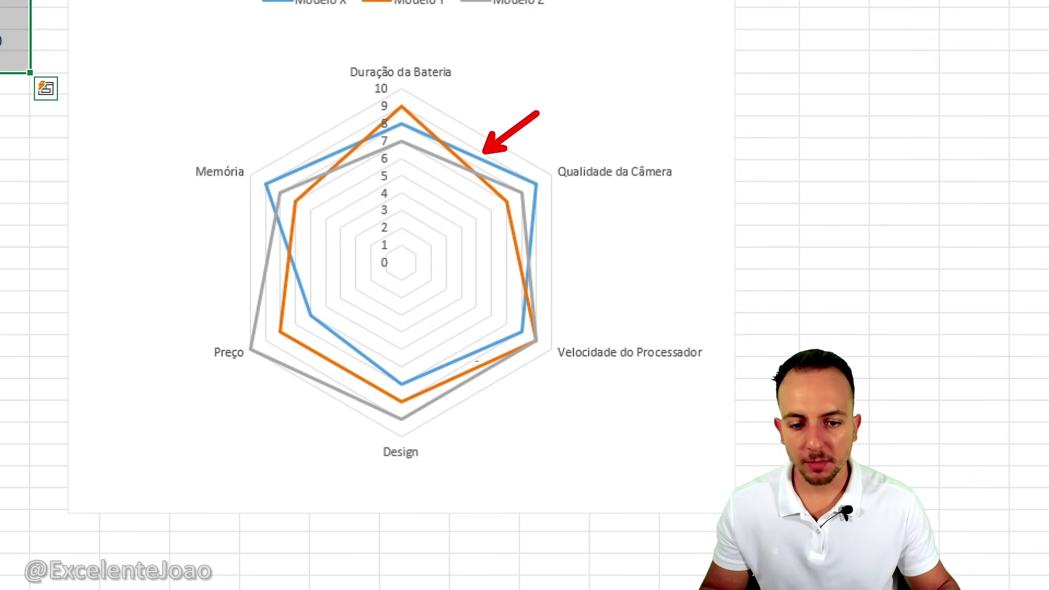
- Trace the Modelo Y line on the radar chart with annotations and clear them
{"action": "key", "text": "e"}
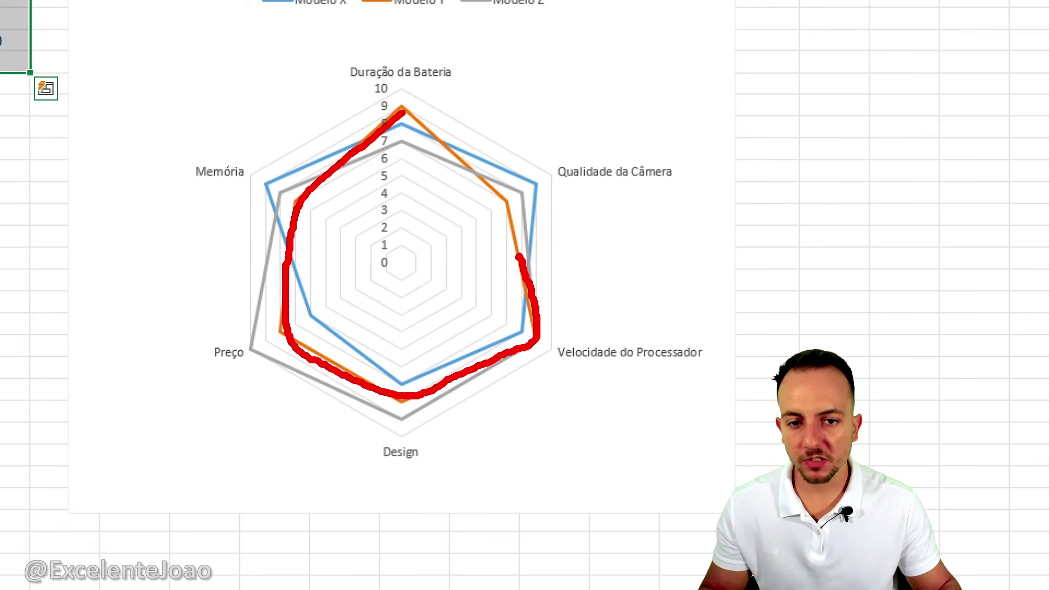
{"action": "left_click_drag", "start_coordinate": [524, 232], "coordinate": [519, 255]}
{"action": "key", "text": "e"}
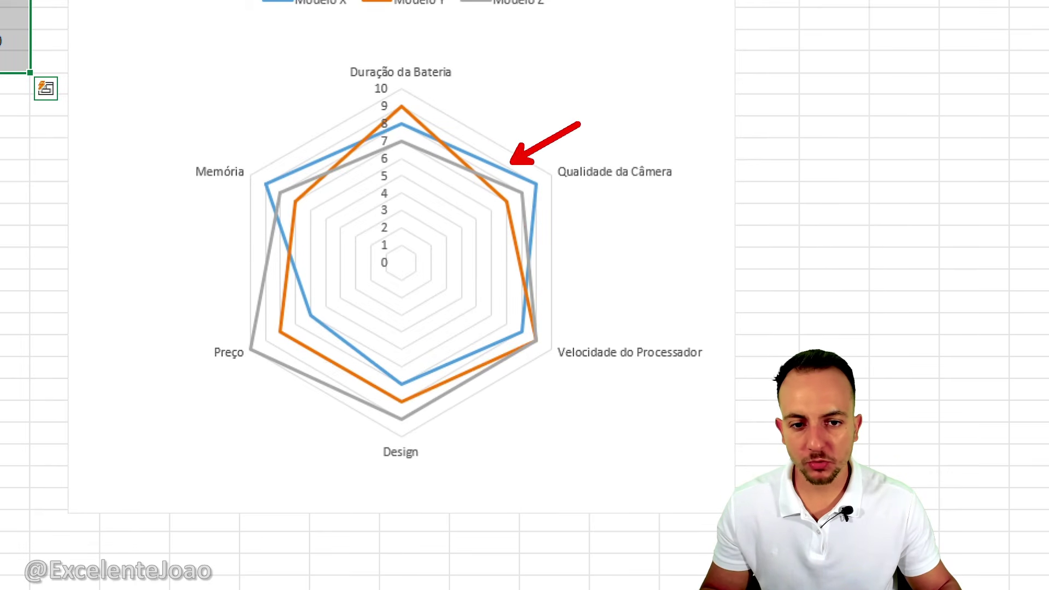
- Circle the battery, camera and memory characteristics on the radar chart, and separately the price, design and processor ones, for comparison
{"action": "key", "text": "e"}
{"action": "left_click_drag", "start_coordinate": [665, 194], "coordinate": [293, 214]}
{"action": "mouse_move", "coordinate": [193, 131]}
{"action": "left_mouse_down"}
{"action": "mouse_move", "coordinate": [459, 57]}
{"action": "mouse_move", "coordinate": [677, 165]}
{"action": "left_mouse_up"}
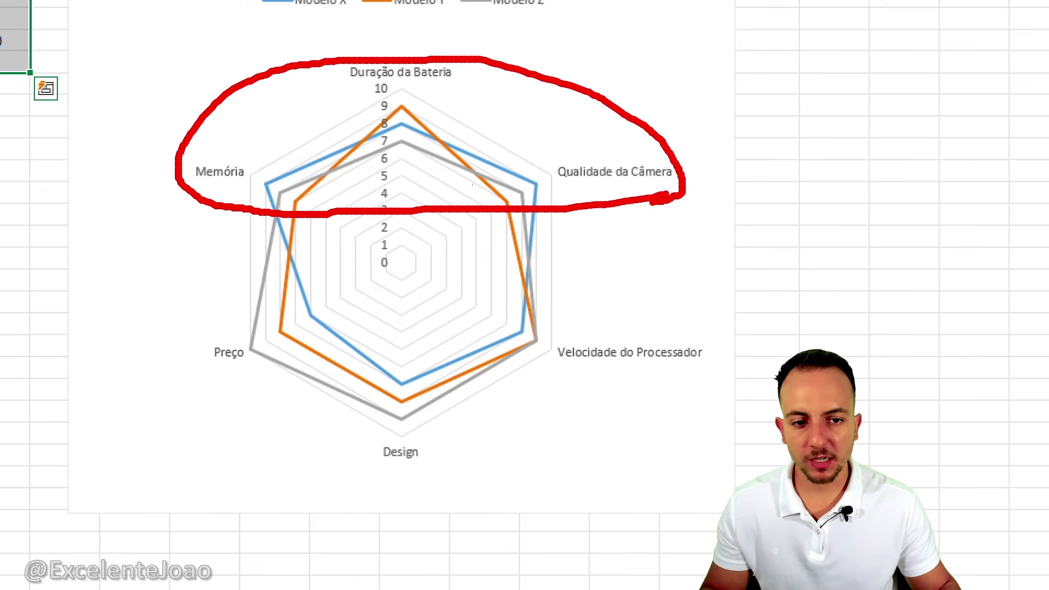
{"action": "key", "text": "e"}
{"action": "mouse_move", "coordinate": [248, 307]}
{"action": "left_mouse_down"}
{"action": "mouse_move", "coordinate": [329, 492]}
{"action": "mouse_move", "coordinate": [724, 327]}
{"action": "mouse_move", "coordinate": [269, 316]}
{"action": "left_mouse_up"}
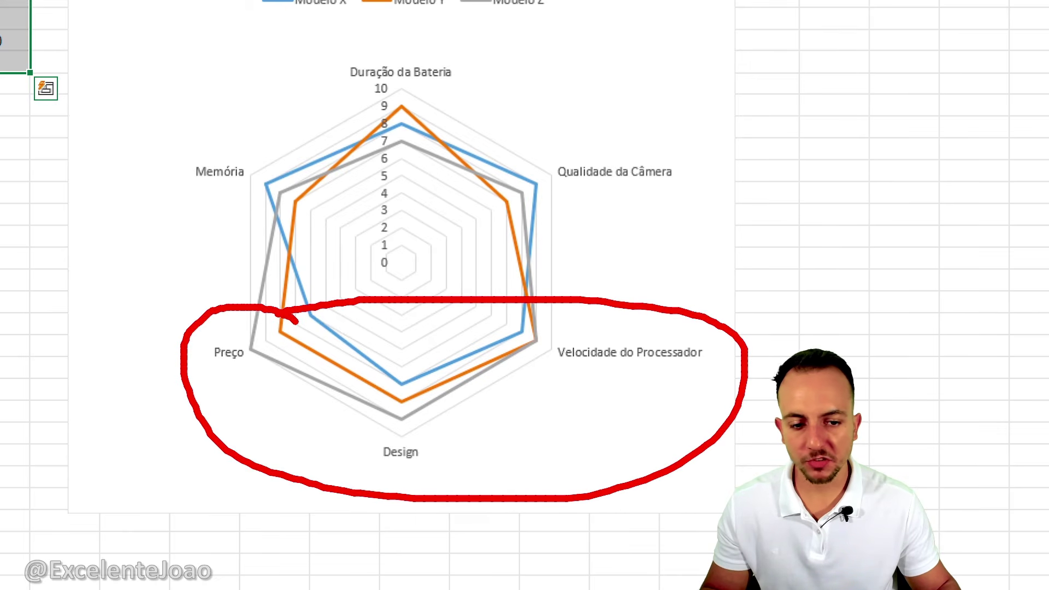
{"action": "mouse_move", "coordinate": [432, 32]}
{"action": "left_mouse_down"}
{"action": "mouse_move", "coordinate": [300, 32]}
{"action": "mouse_move", "coordinate": [699, 221]}
{"action": "mouse_move", "coordinate": [371, 37]}
{"action": "left_mouse_up"}
{"action": "left_click_drag", "start_coordinate": [609, 129], "coordinate": [803, 70]}
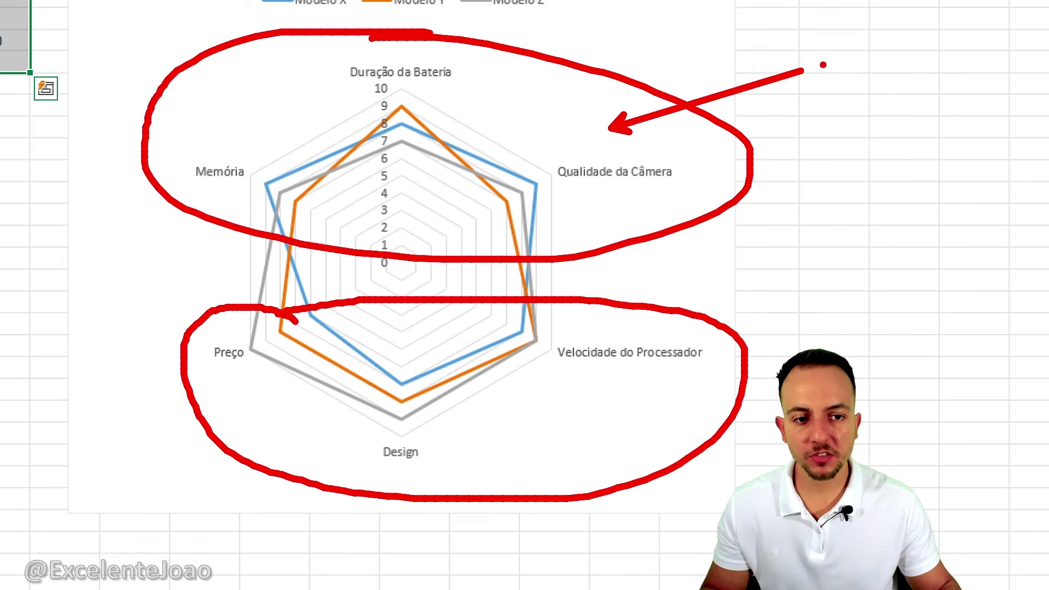
{"action": "left_click_drag", "start_coordinate": [606, 432], "coordinate": [717, 546]}
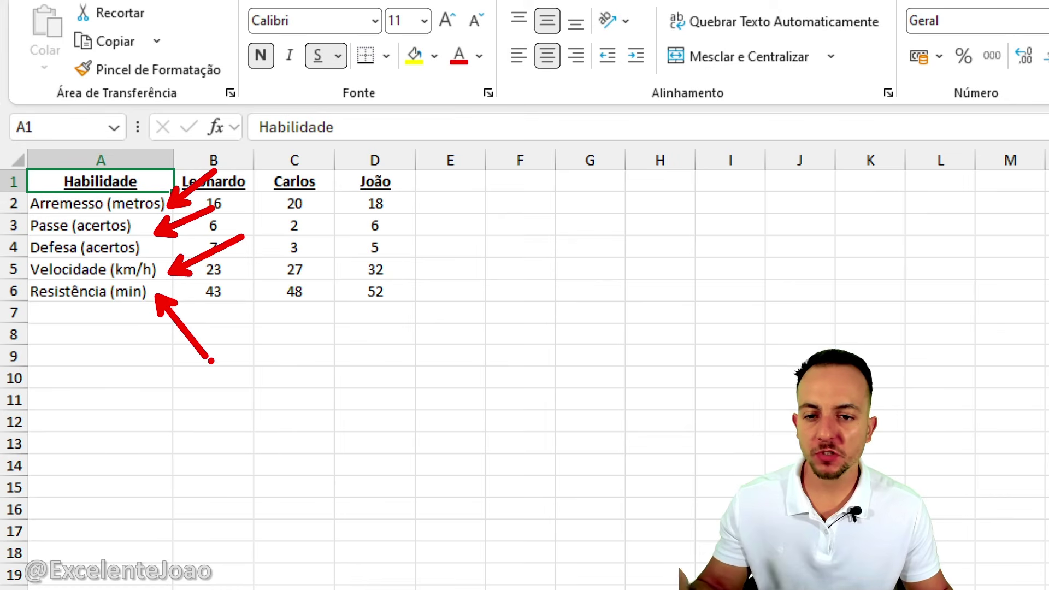
- Insert a trial clustered column chart from the skills data in A1:D6, move it beside the table and delete it
{"action": "key", "text": "Escape"}
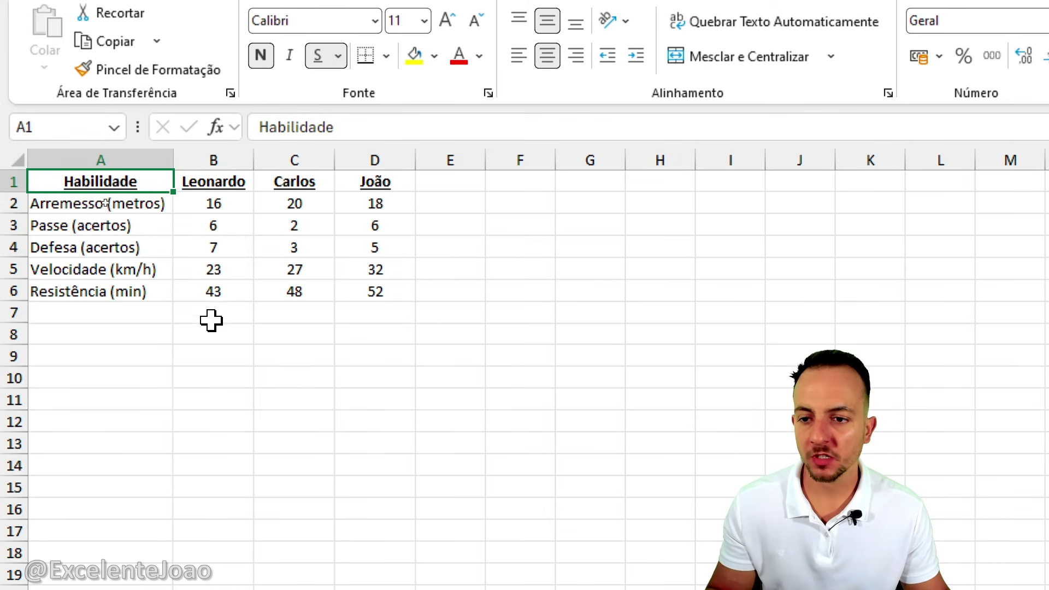
{"action": "left_click_drag", "start_coordinate": [150, 179], "coordinate": [384, 288]}
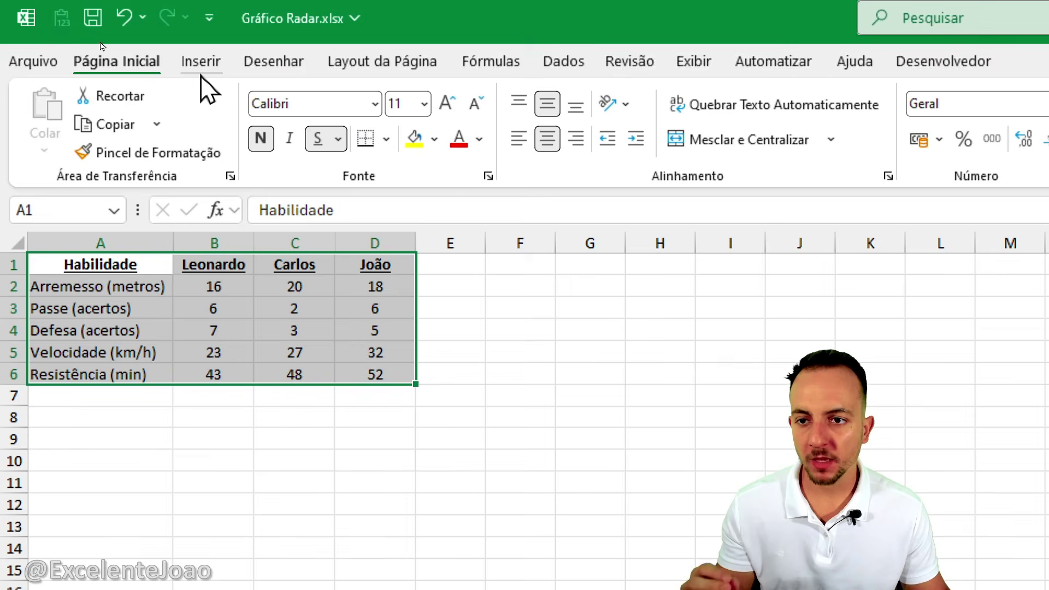
{"action": "left_click", "coordinate": [202, 61]}
{"action": "left_click", "coordinate": [802, 104]}
{"action": "left_click", "coordinate": [789, 170]}
{"action": "left_click_drag", "start_coordinate": [726, 528], "coordinate": [405, 281]}
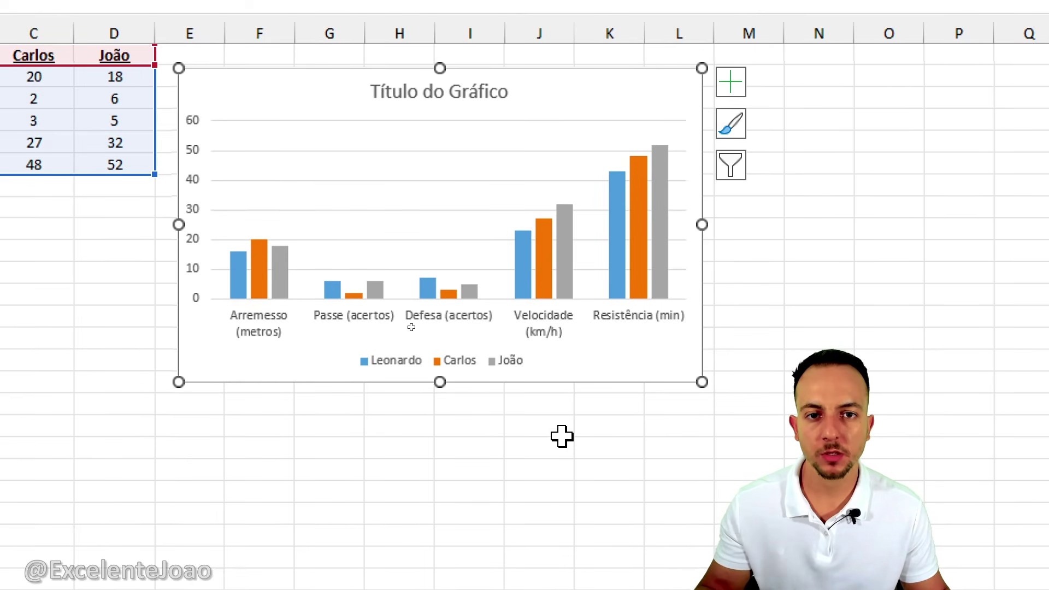
{"action": "key", "text": "Delete"}
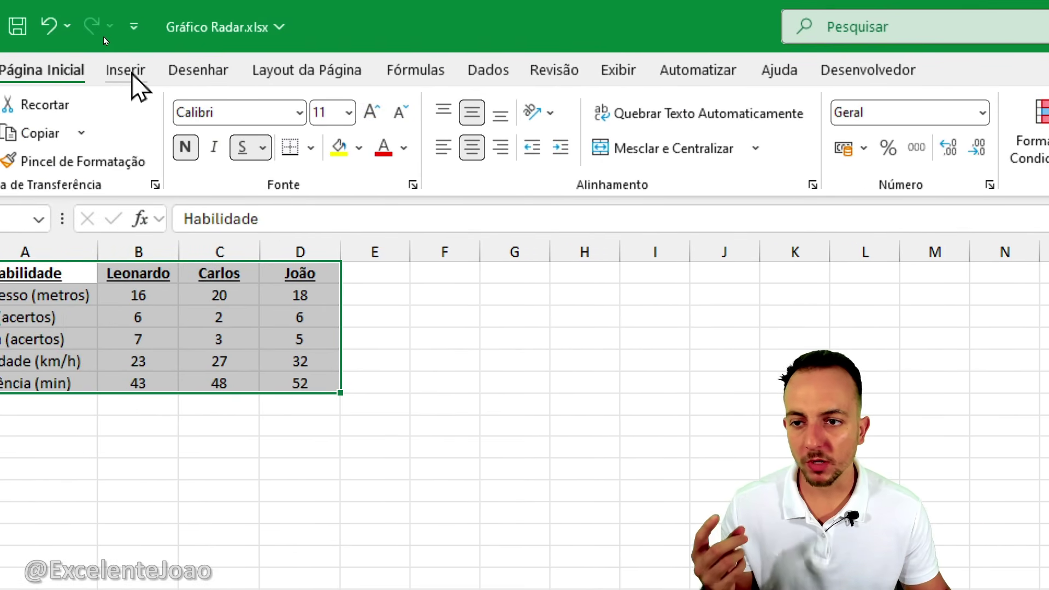
- Insert a radar chart from the skills data in A1:D6, place it beside the table and enlarge it in both directions
{"action": "left_click", "coordinate": [85, 70]}
{"action": "left_click", "coordinate": [407, 104]}
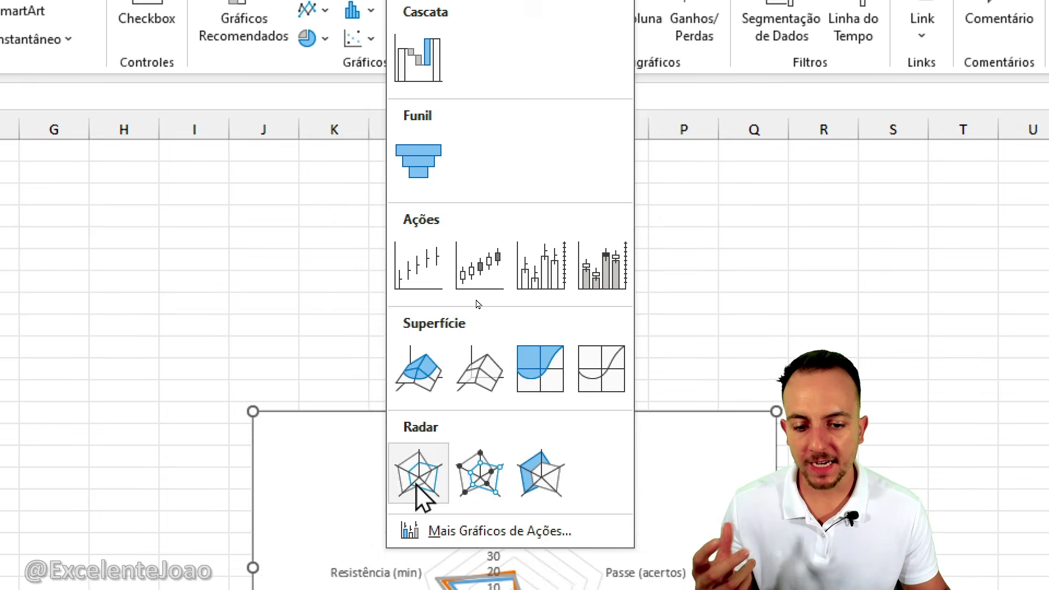
{"action": "left_click", "coordinate": [417, 583]}
{"action": "left_click_drag", "start_coordinate": [391, 534], "coordinate": [75, 275]}
{"action": "left_click_drag", "start_coordinate": [265, 153], "coordinate": [265, 153]}
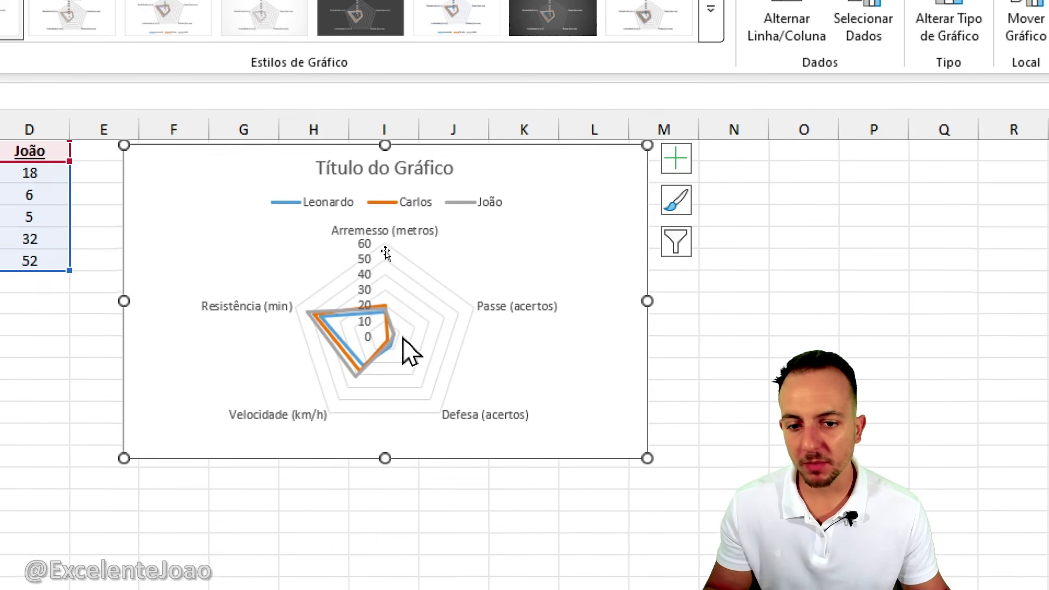
{"action": "left_click_drag", "start_coordinate": [388, 467], "coordinate": [407, 589]}
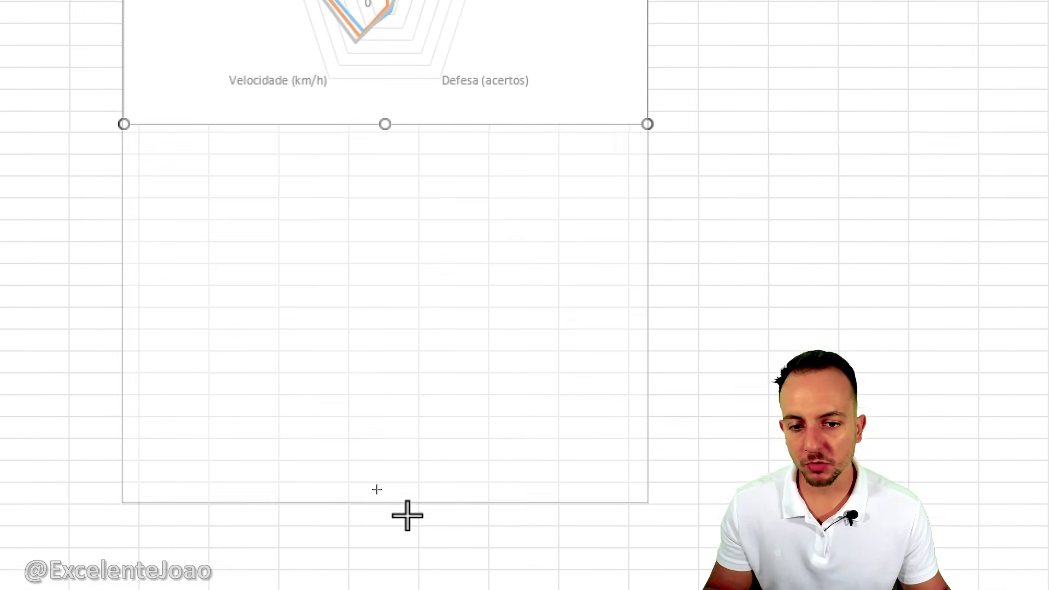
{"action": "left_click_drag", "start_coordinate": [407, 515], "coordinate": [407, 520]}
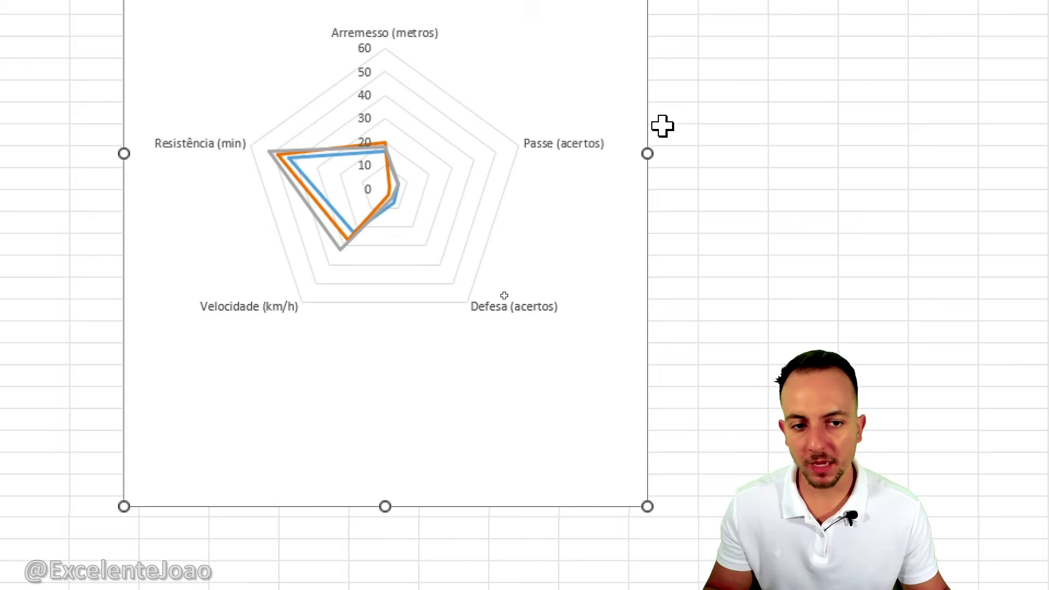
{"action": "left_click_drag", "start_coordinate": [652, 152], "coordinate": [967, 153]}
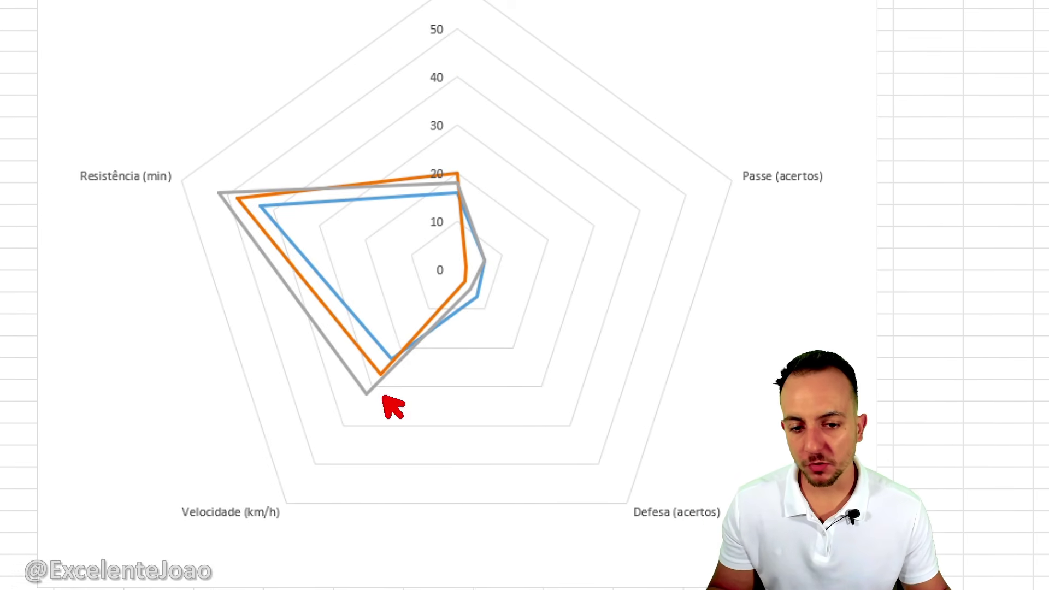
- Trace the gray series outline on the skills radar chart with annotation lines and clear them
{"action": "left_click_drag", "start_coordinate": [367, 397], "coordinate": [488, 263]}
{"action": "mouse_move", "coordinate": [393, 180]}
{"action": "left_mouse_down"}
{"action": "mouse_move", "coordinate": [212, 181]}
{"action": "mouse_move", "coordinate": [328, 374]}
{"action": "mouse_move", "coordinate": [367, 397]}
{"action": "left_mouse_up"}
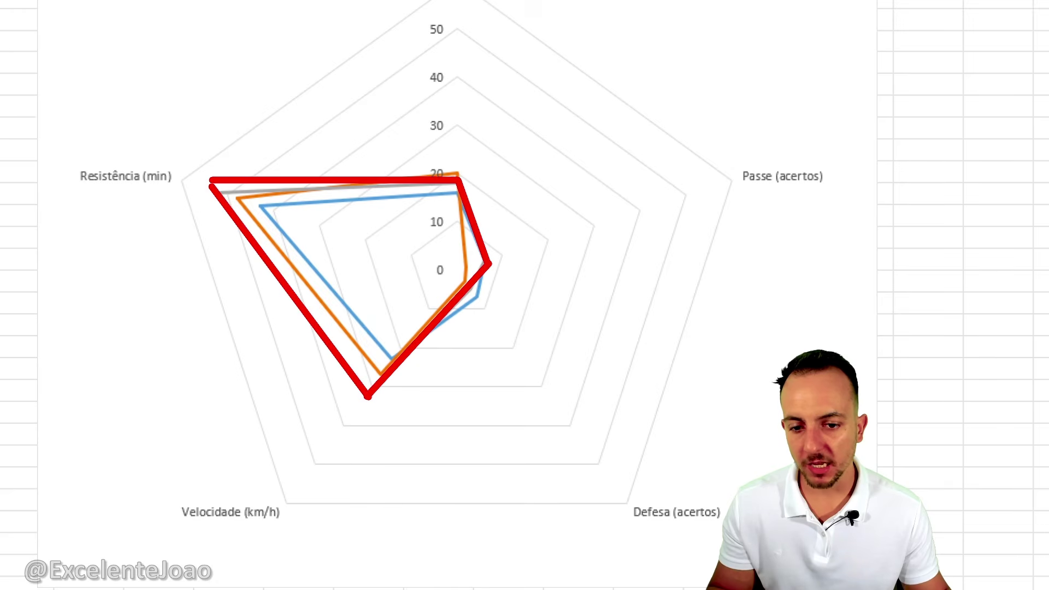
{"action": "key", "text": "Escape"}
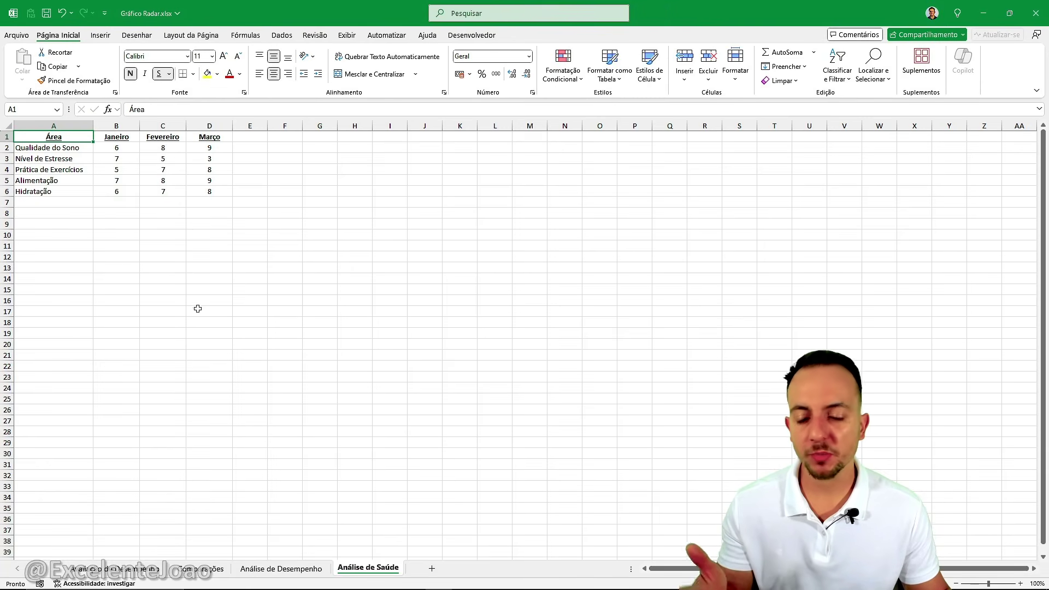
- Return to the employee competency sheet, circle the radar chart's legend and clear the annotation
{"action": "left_click", "coordinate": [282, 569]}
{"action": "left_click", "coordinate": [194, 568]}
{"action": "left_click", "coordinate": [155, 572]}
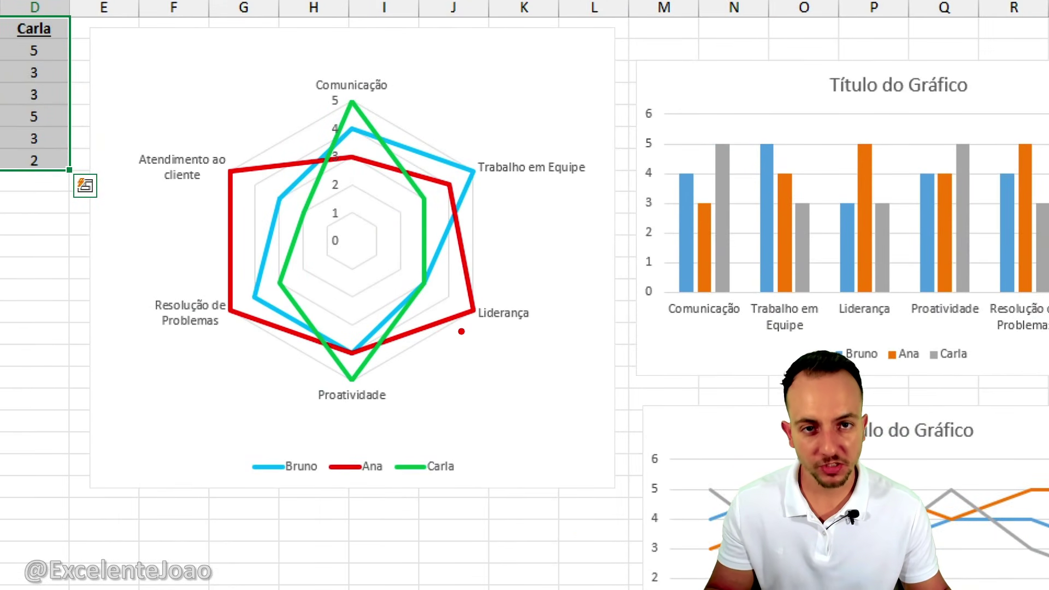
{"action": "mouse_move", "coordinate": [407, 422]}
{"action": "left_mouse_down"}
{"action": "mouse_move", "coordinate": [197, 456]}
{"action": "mouse_move", "coordinate": [423, 421]}
{"action": "left_mouse_up"}
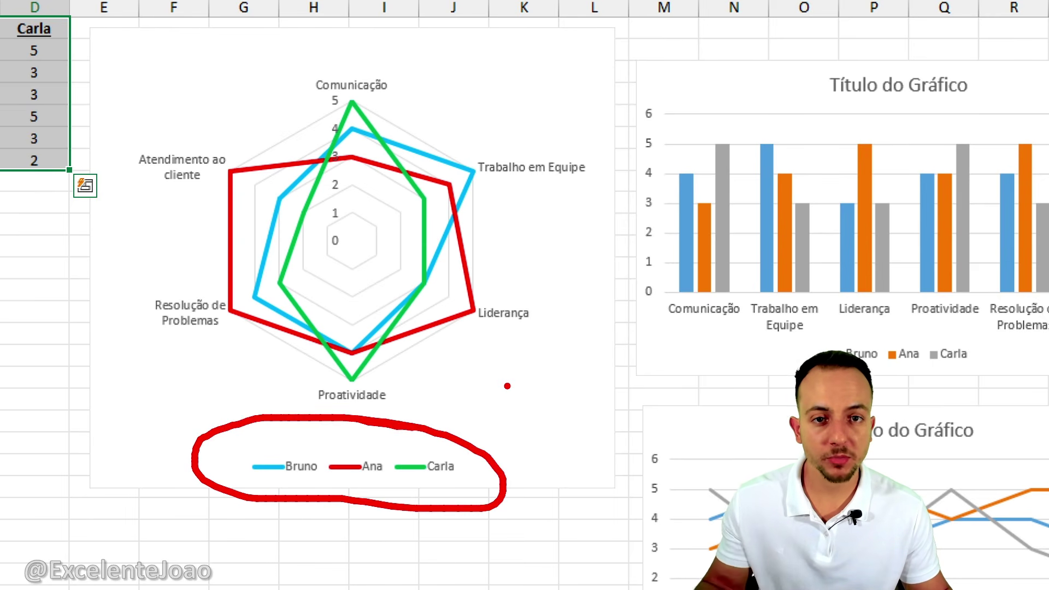
{"action": "key", "text": "Escape"}
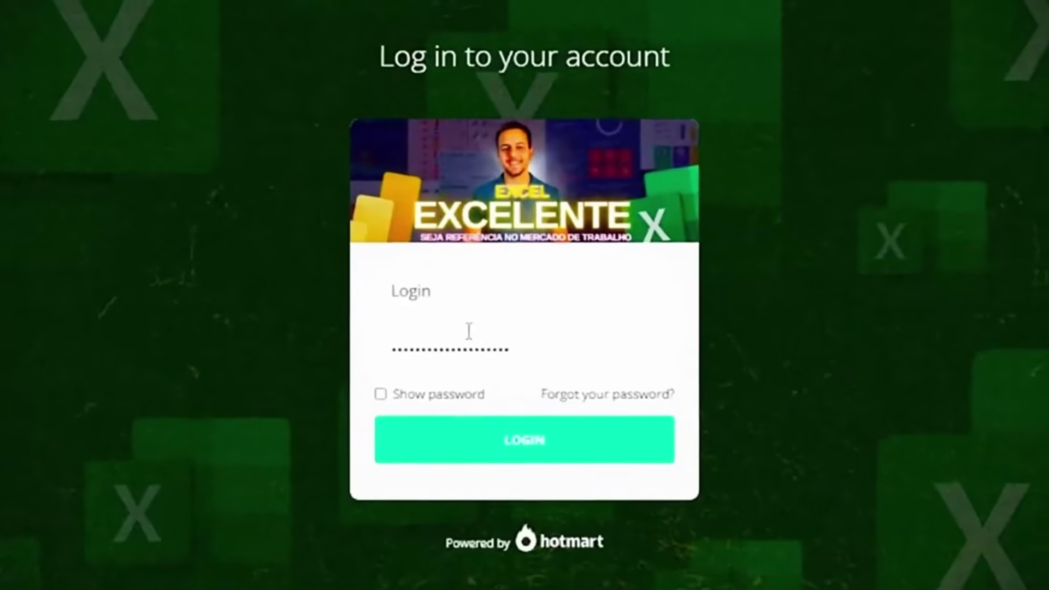
- Log in to the Excel Excelente course on Hotmart, browse its modules and open the lesson "Como baixar o Power BI gratuitamente"
{"action": "left_click", "coordinate": [538, 456]}
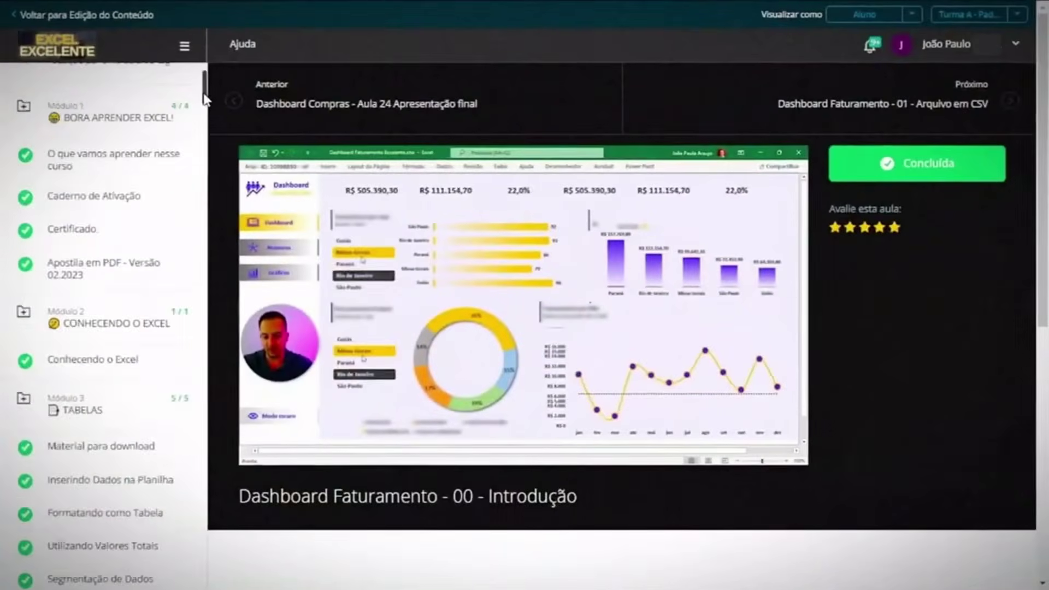
{"action": "left_click_drag", "start_coordinate": [204, 87], "coordinate": [203, 341]}
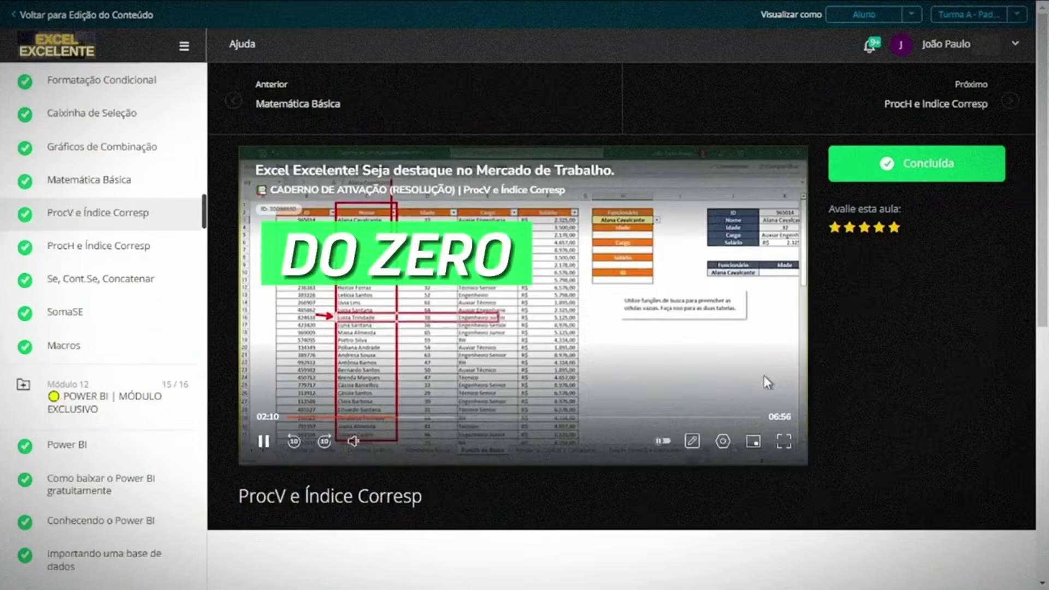
{"action": "mouse_move", "coordinate": [203, 219]}
{"action": "left_mouse_down"}
{"action": "mouse_move", "coordinate": [203, 253]}
{"action": "mouse_move", "coordinate": [203, 233]}
{"action": "left_mouse_up"}
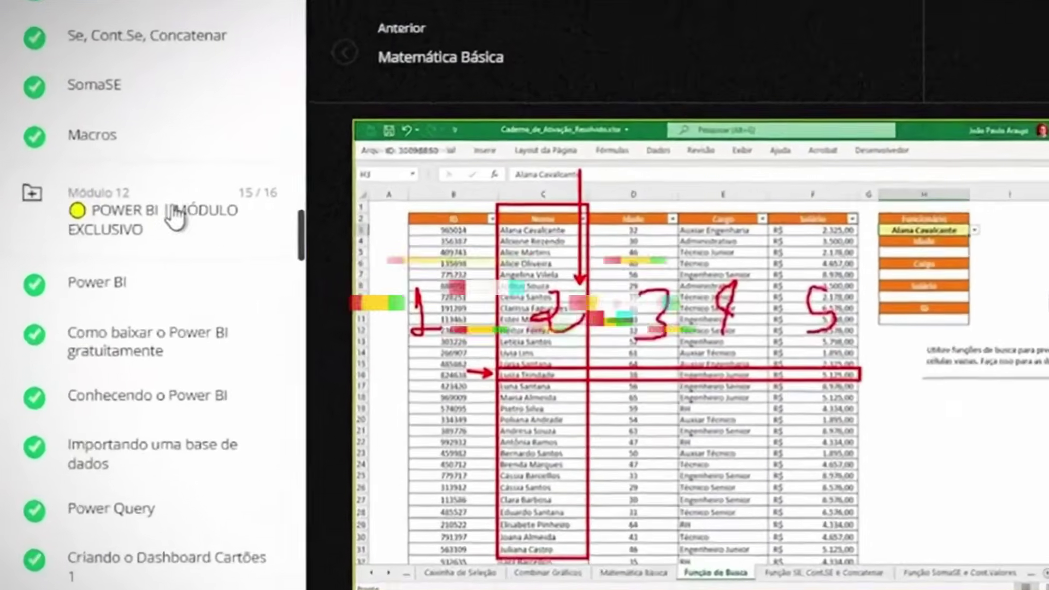
{"action": "left_click", "coordinate": [180, 350]}
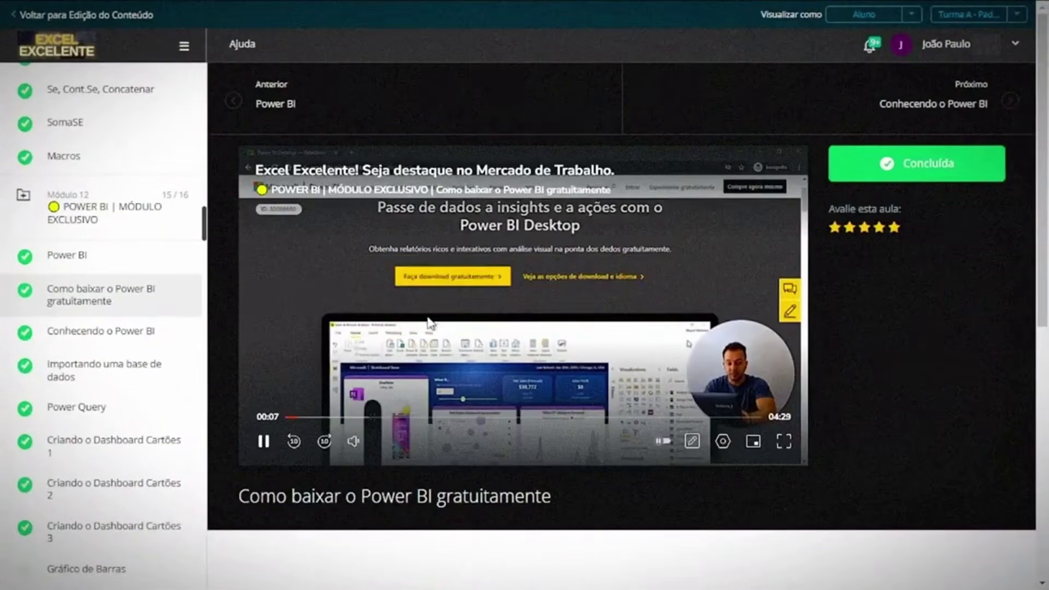